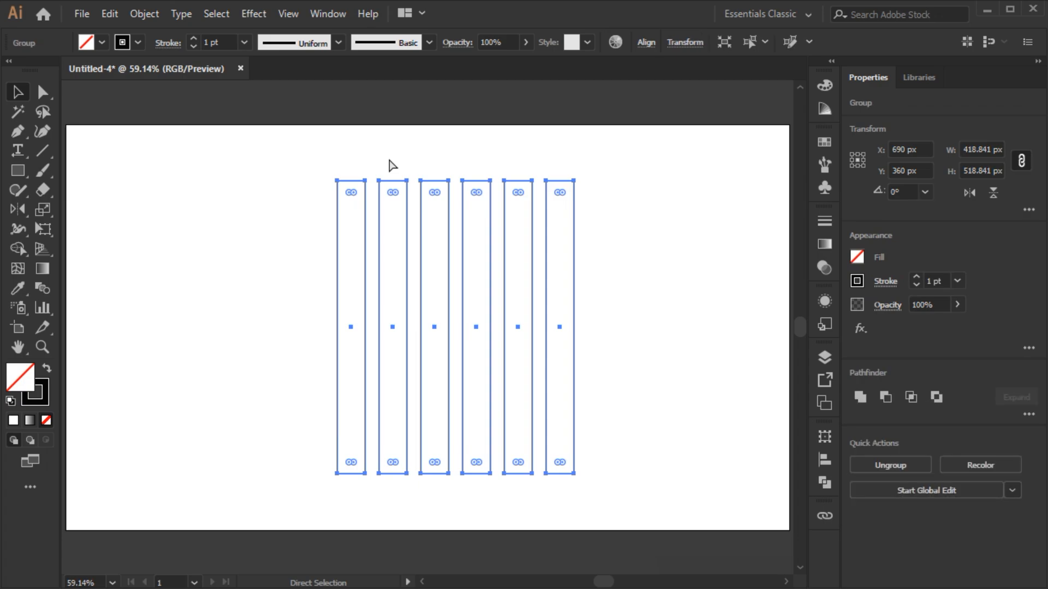
# Narrow the bar group to about 370 px wide, center it horizontally on the artboard and stretch it to about 557 px high.
pyautogui.moveTo(576, 326); pyautogui.dragTo(559, 326)
pyautogui.click(824, 459)
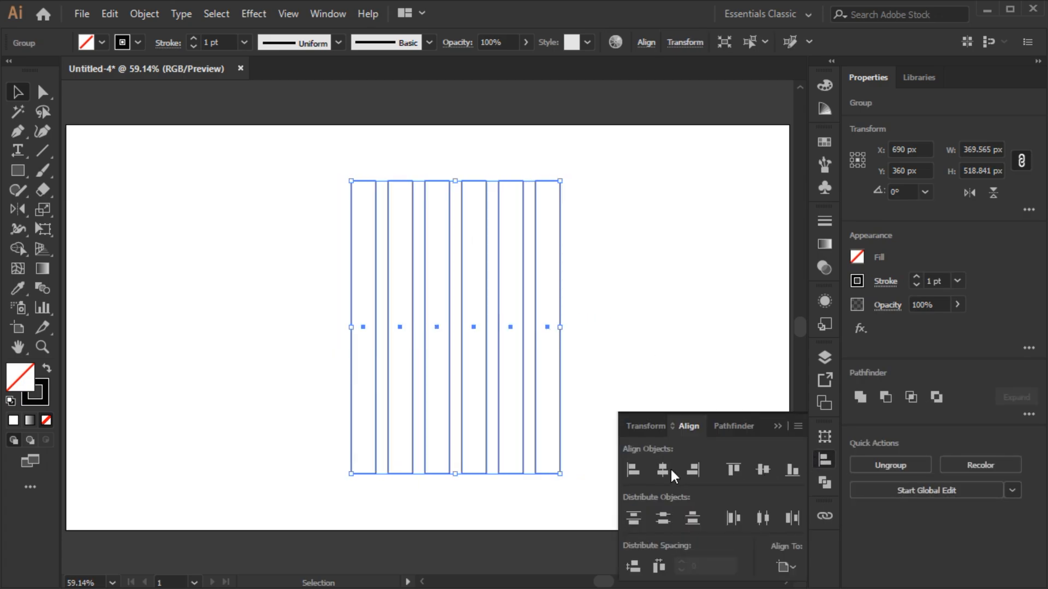
pyautogui.click(667, 468)
pyautogui.moveTo(427, 180); pyautogui.dragTo(427, 170)
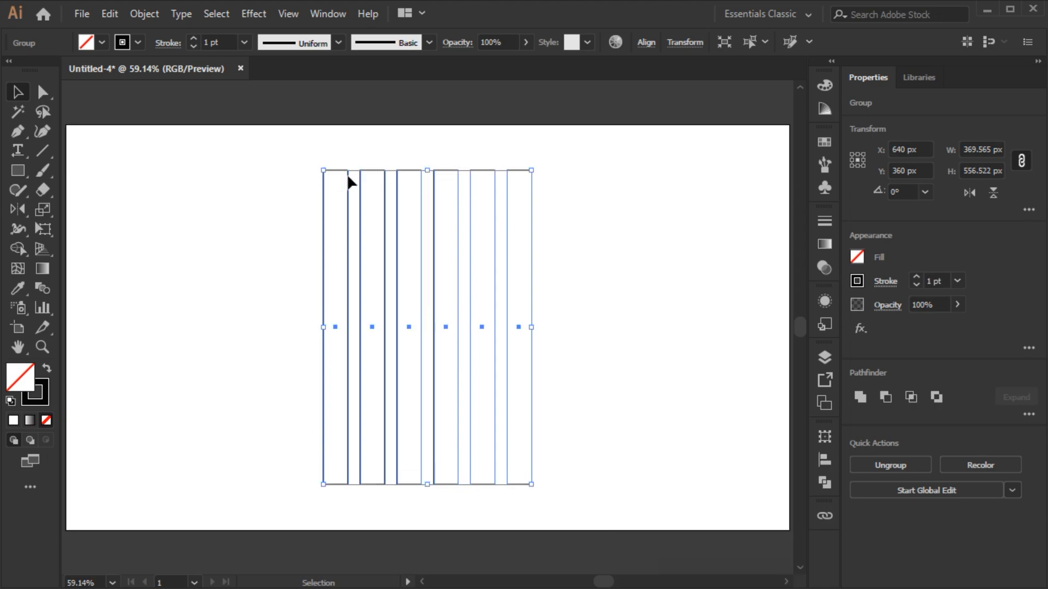
# Create a copy of the bar group rotated by 60°.
pyautogui.rightClick(164, 143)
pyautogui.moveTo(224, 327)
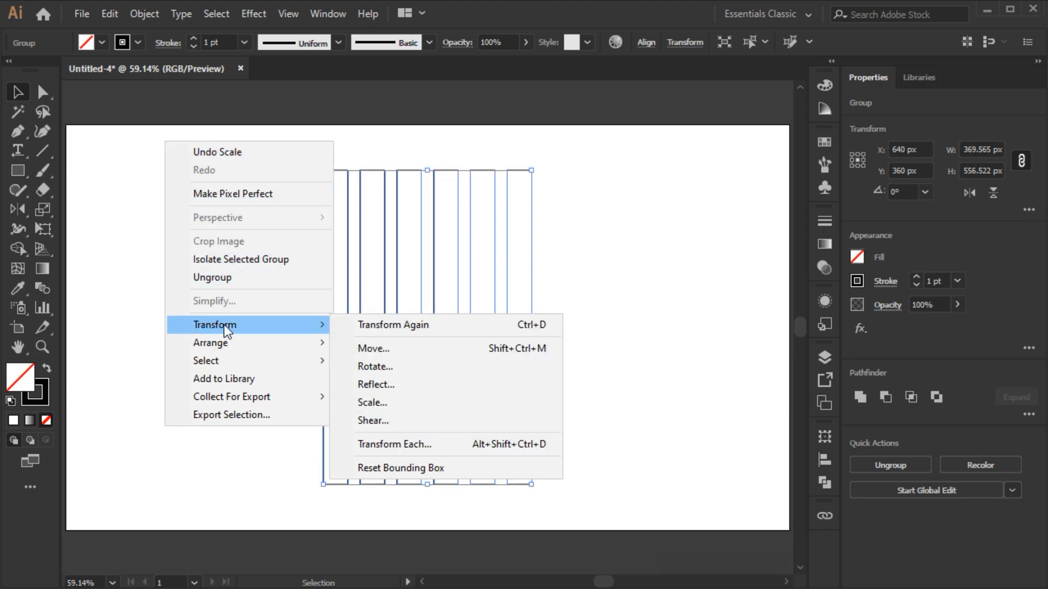
pyautogui.click(377, 366)
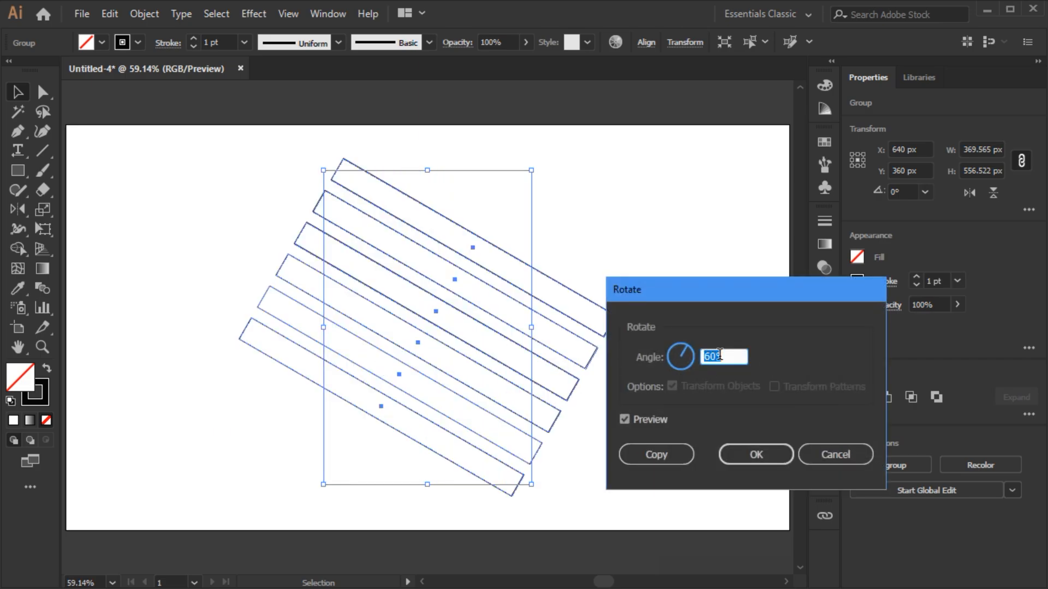
pyautogui.click(660, 453)
# Create a copy of the rotated bar group reflected about the vertical axis, and deselect everything.
pyautogui.rightClick(113, 130)
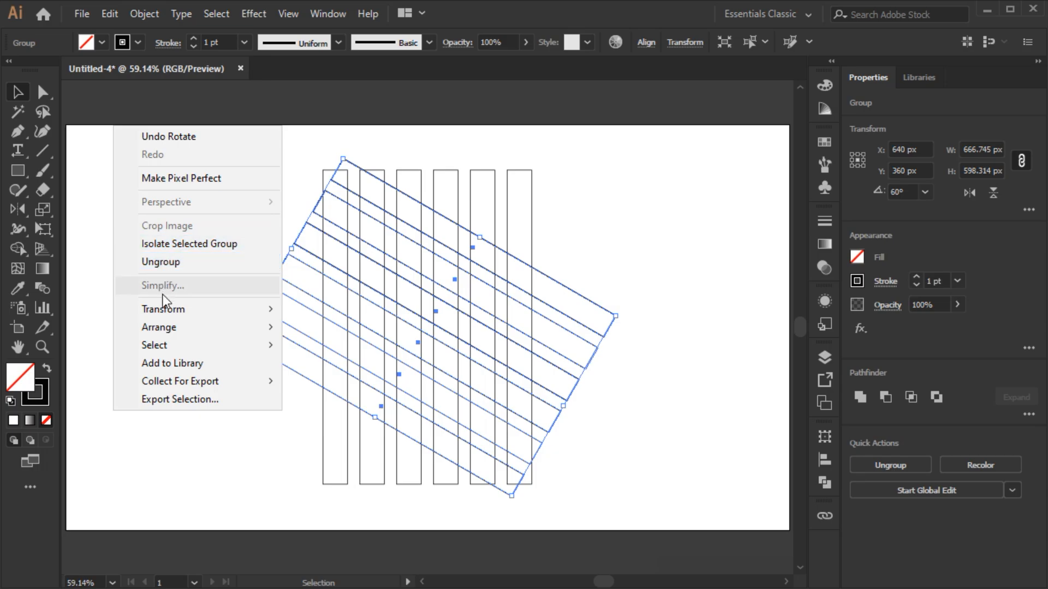
pyautogui.moveTo(163, 309)
pyautogui.click(318, 376)
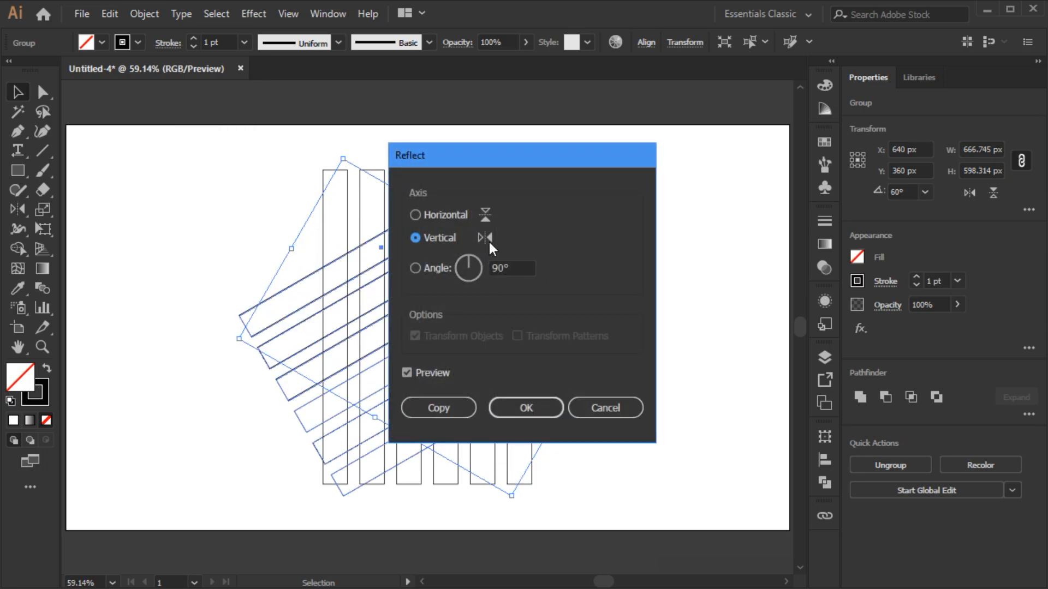
pyautogui.click(463, 405)
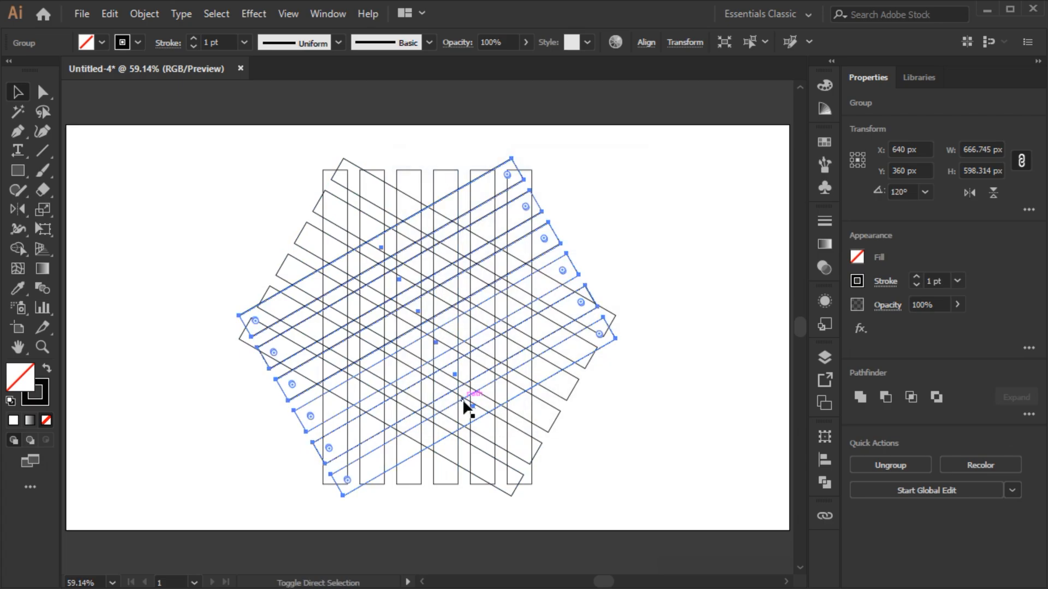
pyautogui.hotkey('ctrl', 'shift', 'a')
# Add two new artboards at the HDV/HDTV 720 size and leave artboard editing.
pyautogui.click(18, 328)
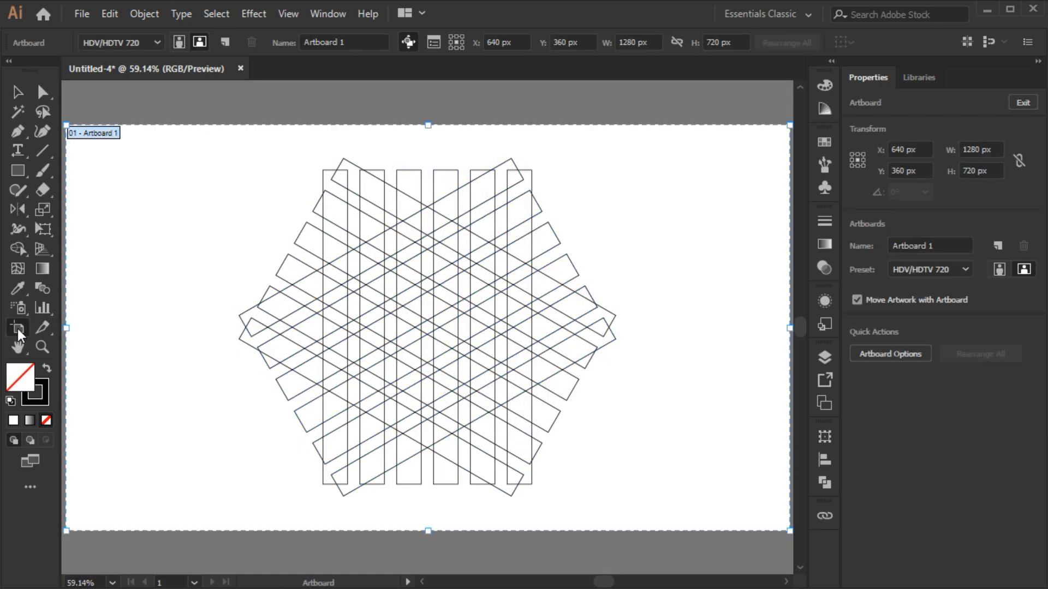
pyautogui.click(228, 44)
pyautogui.click(228, 43)
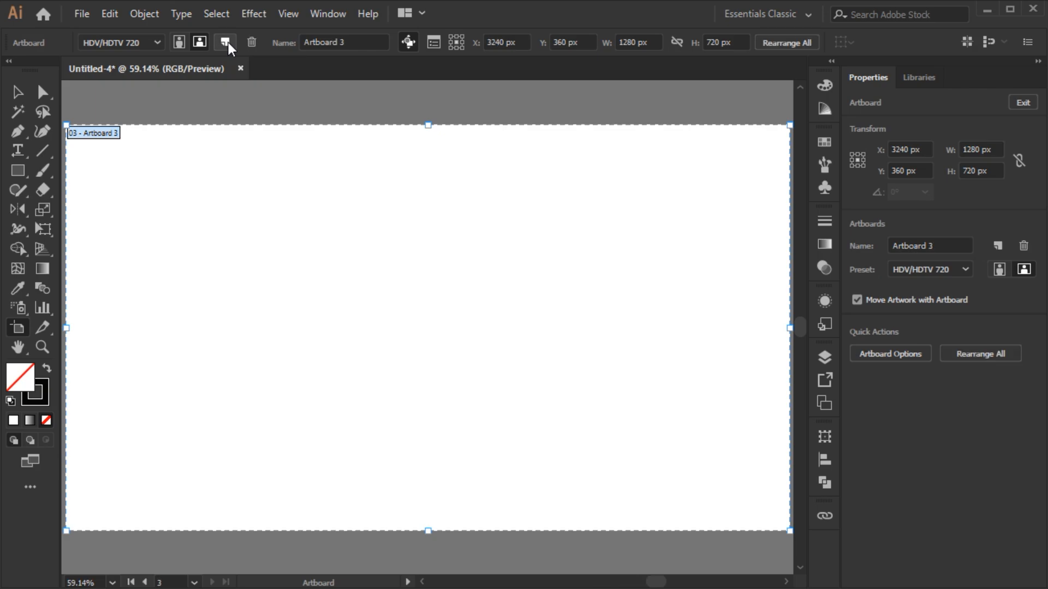
pyautogui.press('v')
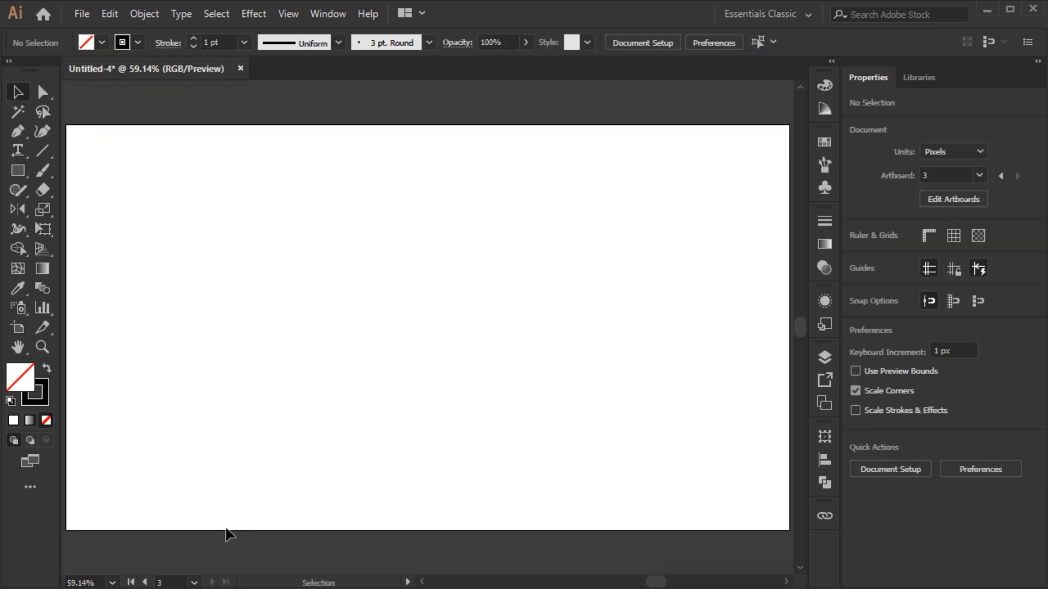
# Cut the complete bar grid from artboard 1 and paste it on all artboards.
pyautogui.click(194, 582)
pyautogui.click(209, 528)
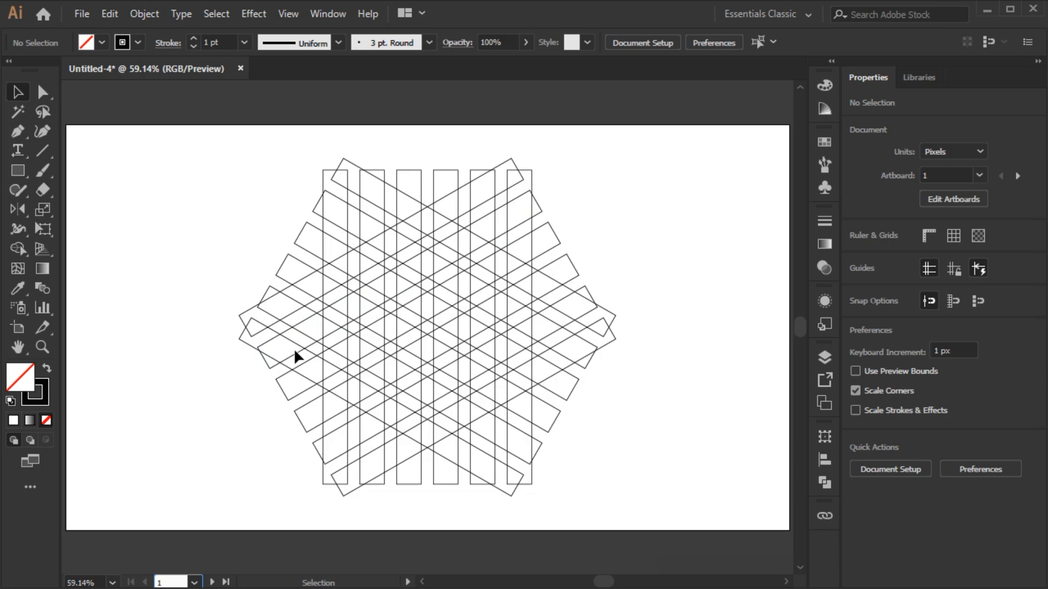
pyautogui.scroll(-4, 295, 350)
pyautogui.moveTo(337, 380); pyautogui.dragTo(276, 358)
pyautogui.moveTo(200, 258); pyautogui.dragTo(332, 394)
pyautogui.click(111, 15)
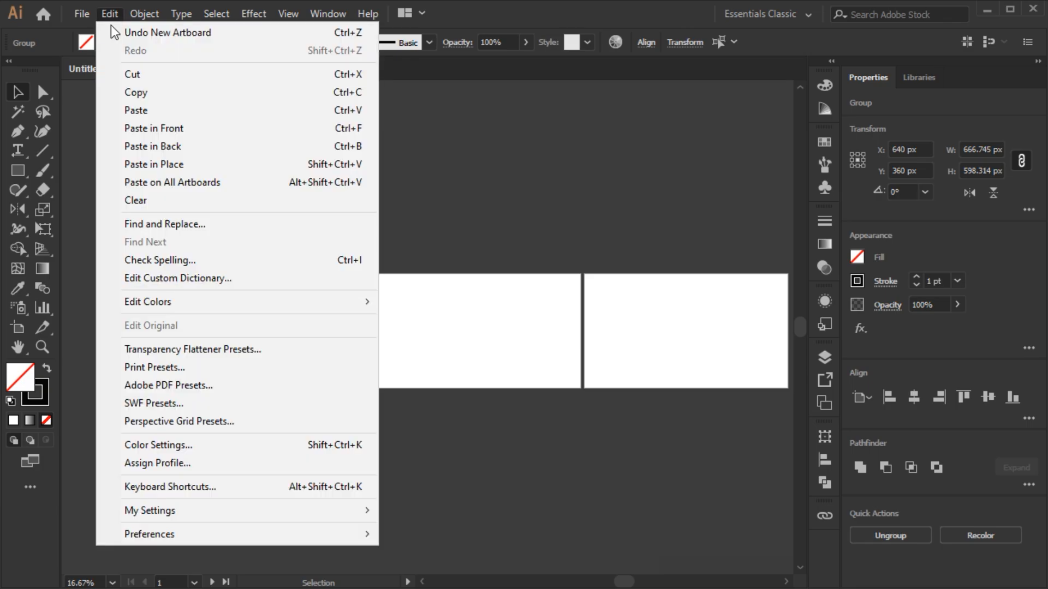
pyautogui.click(122, 71)
pyautogui.click(109, 15)
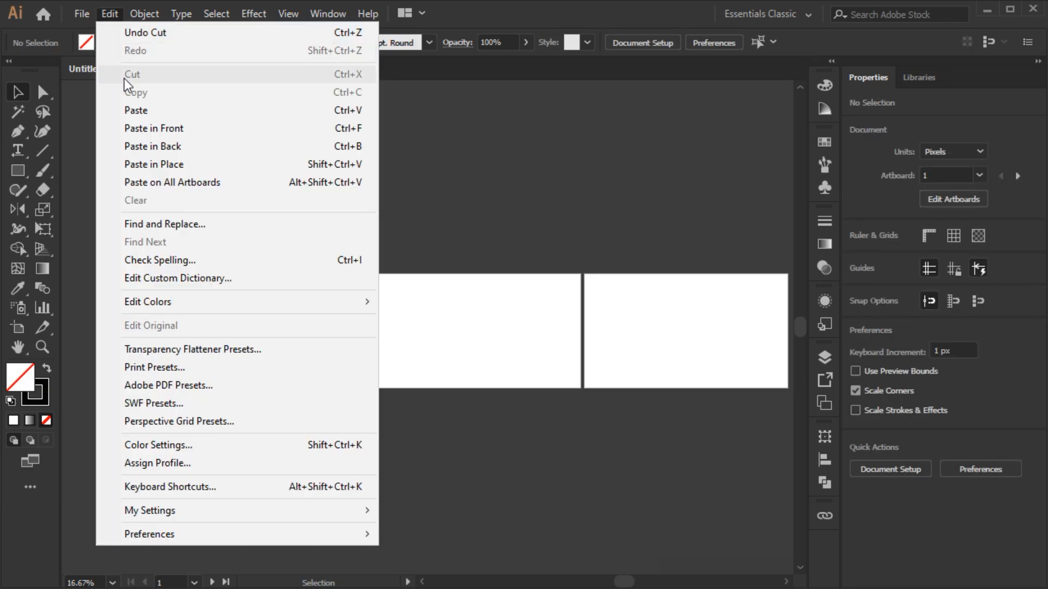
pyautogui.click(136, 178)
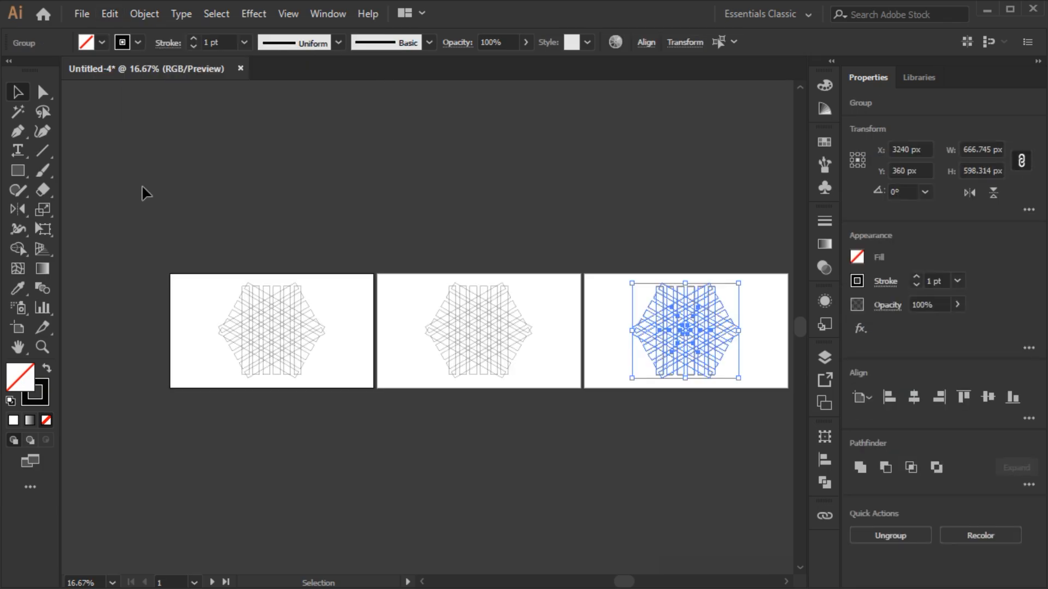
pyautogui.click(353, 265)
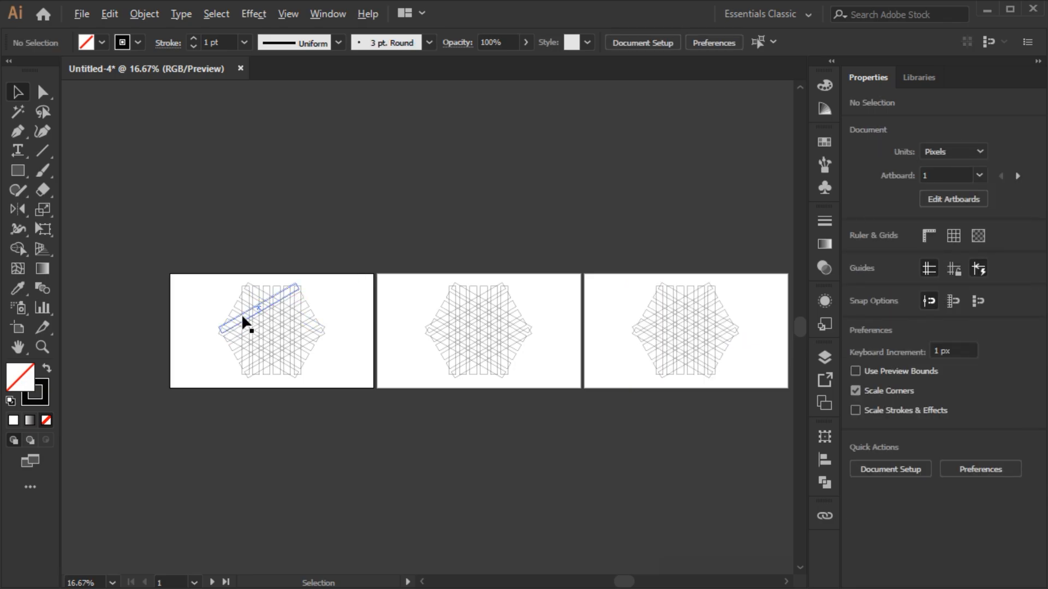
# Select the grid on artboard 1, swap fill and stroke, and merge upper-left cells into a black bent bar with Shape Builder.
pyautogui.scroll(3, 242, 317)
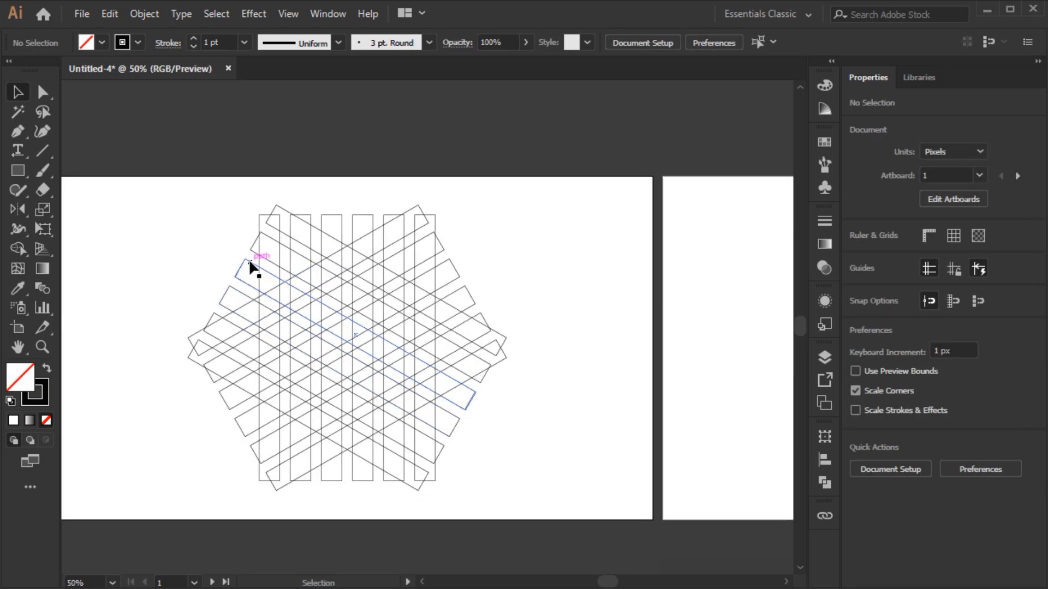
pyautogui.hotkey('ctrl', '0')
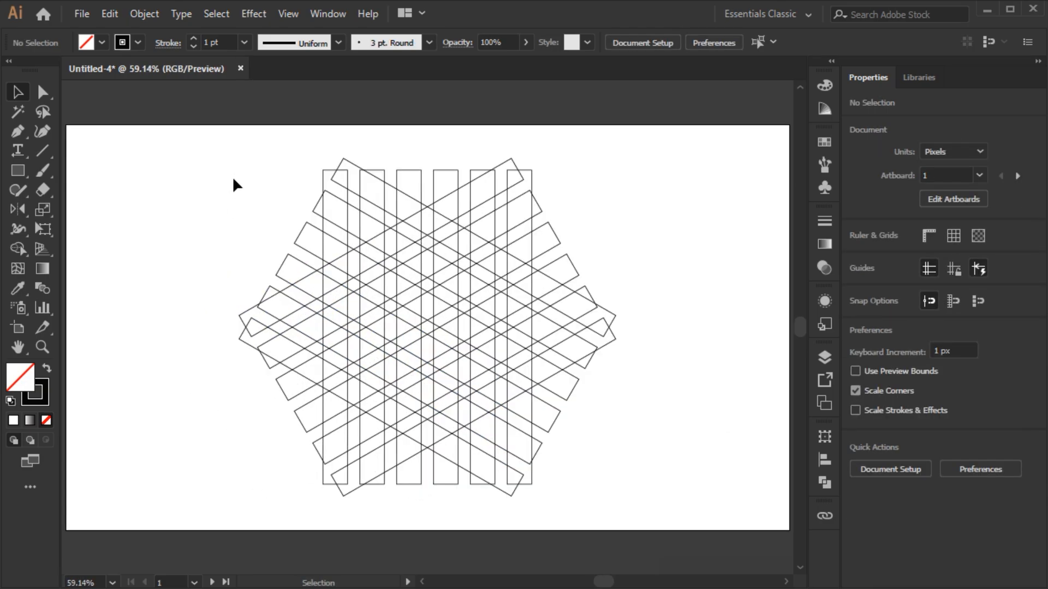
pyautogui.moveTo(323, 238); pyautogui.dragTo(664, 512)
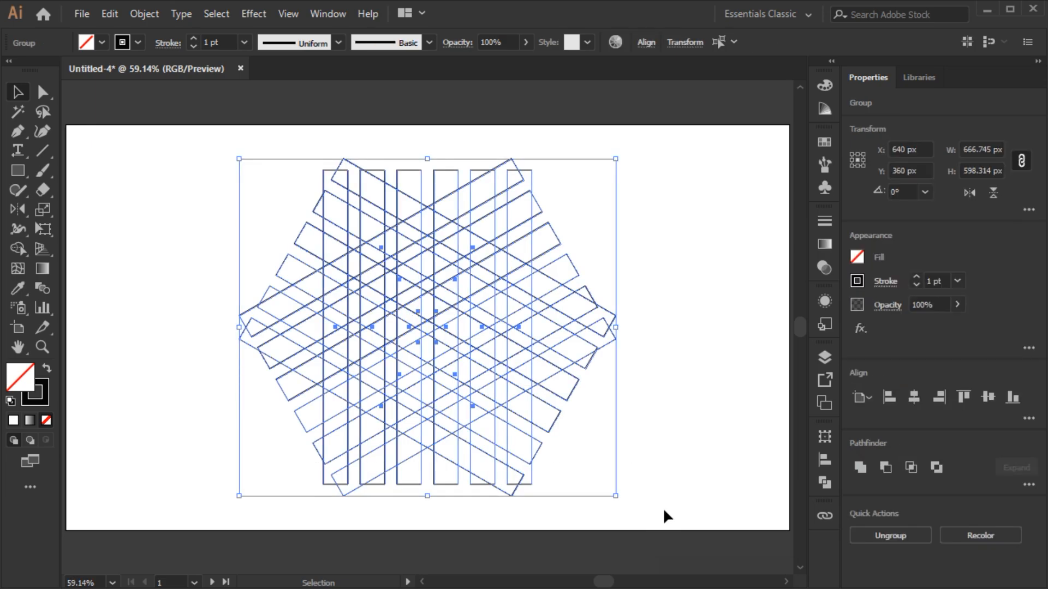
pyautogui.click(15, 248)
pyautogui.click(47, 369)
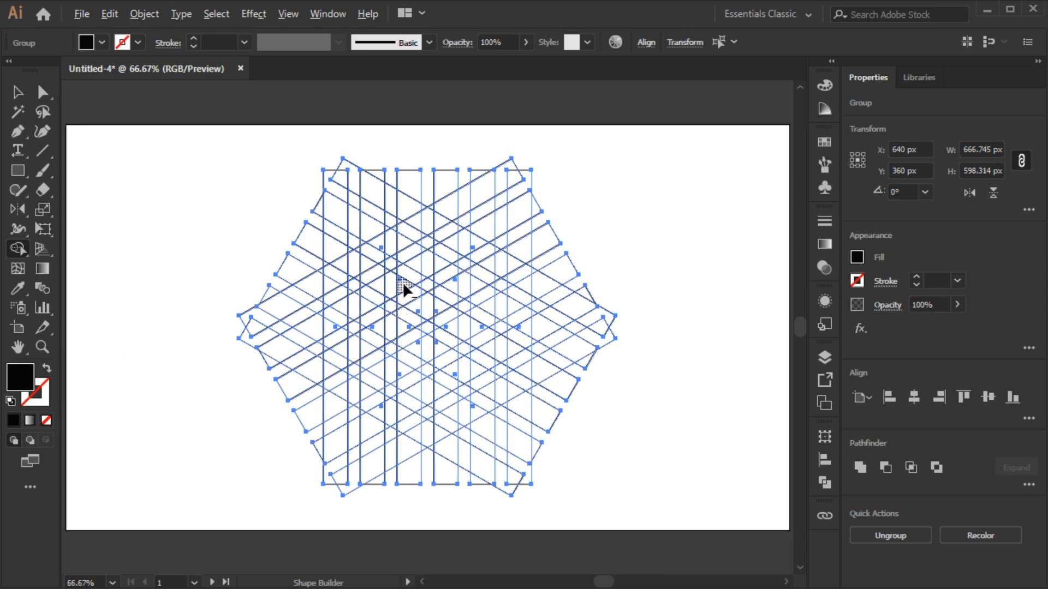
pyautogui.scroll(1, 403, 284)
pyautogui.moveTo(405, 284)
pyautogui.mouseDown()
pyautogui.moveTo(394, 248)
pyautogui.moveTo(284, 300)
pyautogui.mouseUp()
pyautogui.moveTo(277, 349)
pyautogui.mouseDown()
pyautogui.moveTo(289, 419)
pyautogui.moveTo(291, 398)
pyautogui.moveTo(266, 378)
pyautogui.mouseUp()
pyautogui.moveTo(285, 330)
pyautogui.mouseDown()
pyautogui.moveTo(314, 275)
pyautogui.moveTo(361, 275)
pyautogui.moveTo(358, 284)
pyautogui.mouseUp()
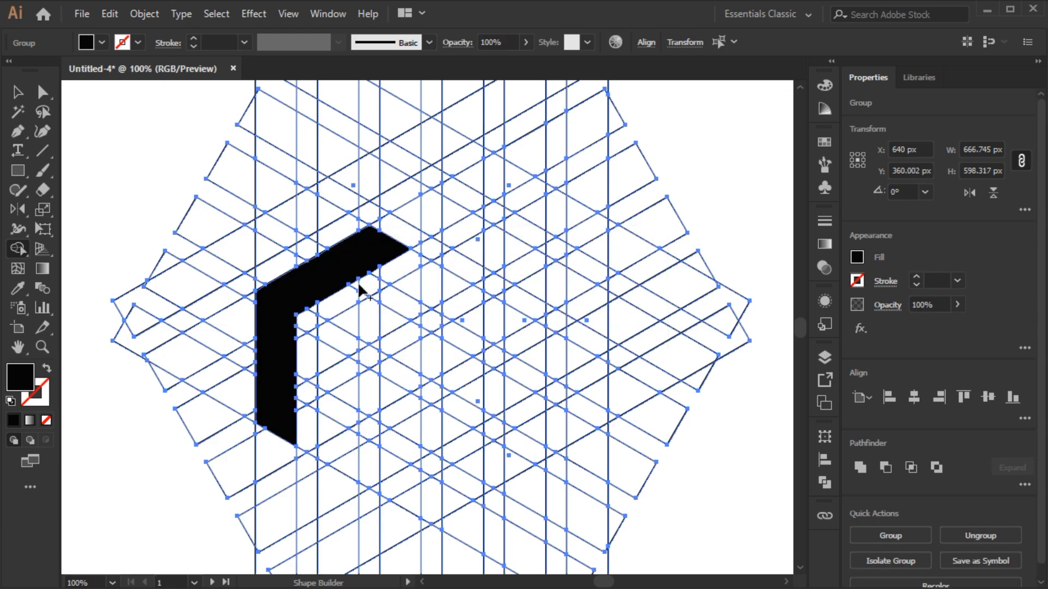
# Merge grid cells with Shape Builder into three more black bent bars, around the lower left, bottom and right of the hexagon.
pyautogui.moveTo(324, 335)
pyautogui.mouseDown()
pyautogui.moveTo(339, 346)
pyautogui.moveTo(351, 451)
pyautogui.mouseUp()
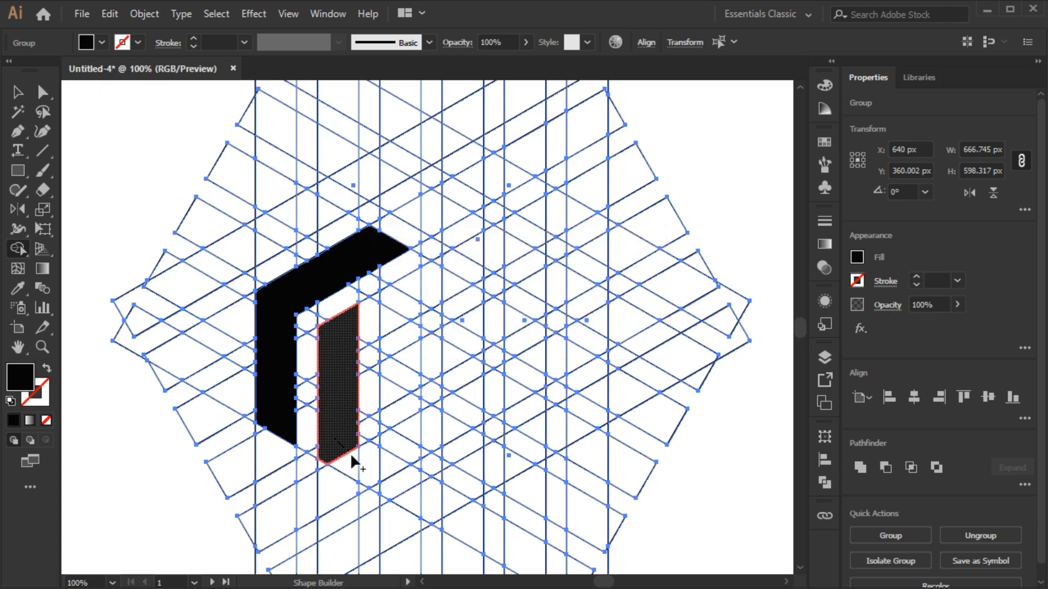
pyautogui.moveTo(436, 494)
pyautogui.mouseDown()
pyautogui.moveTo(431, 485)
pyautogui.moveTo(448, 499)
pyautogui.moveTo(382, 491)
pyautogui.mouseUp()
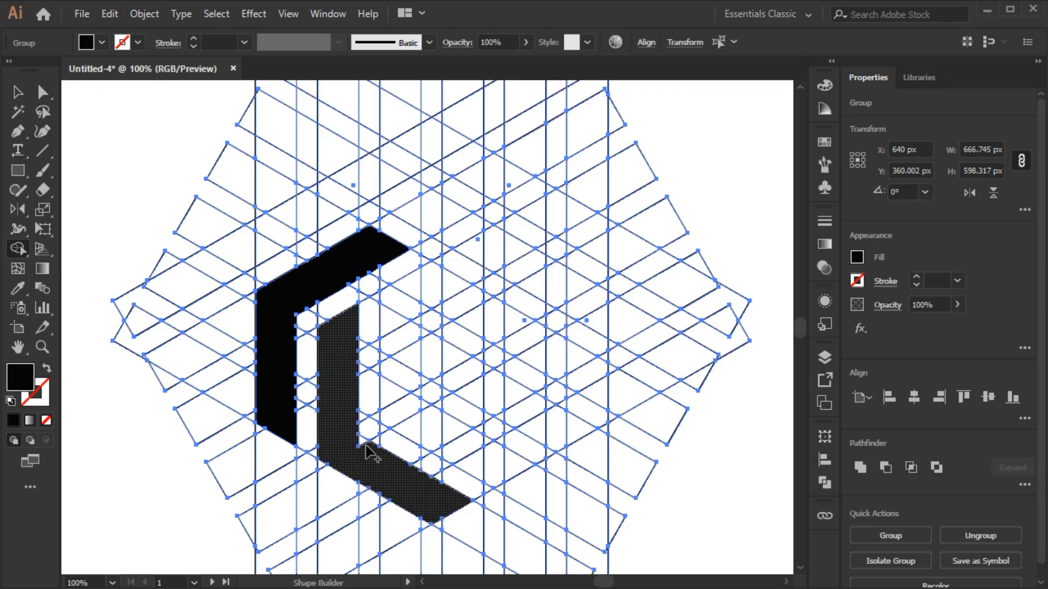
pyautogui.press('space')
pyautogui.moveTo(449, 432); pyautogui.dragTo(422, 427)
pyautogui.moveTo(364, 387)
pyautogui.mouseDown()
pyautogui.moveTo(431, 444)
pyautogui.moveTo(480, 463)
pyautogui.moveTo(564, 402)
pyautogui.moveTo(549, 404)
pyautogui.mouseUp()
pyautogui.moveTo(522, 447)
pyautogui.mouseDown()
pyautogui.moveTo(455, 437)
pyautogui.moveTo(413, 448)
pyautogui.moveTo(393, 402)
pyautogui.moveTo(473, 380)
pyautogui.moveTo(547, 342)
pyautogui.moveTo(550, 217)
pyautogui.mouseUp()
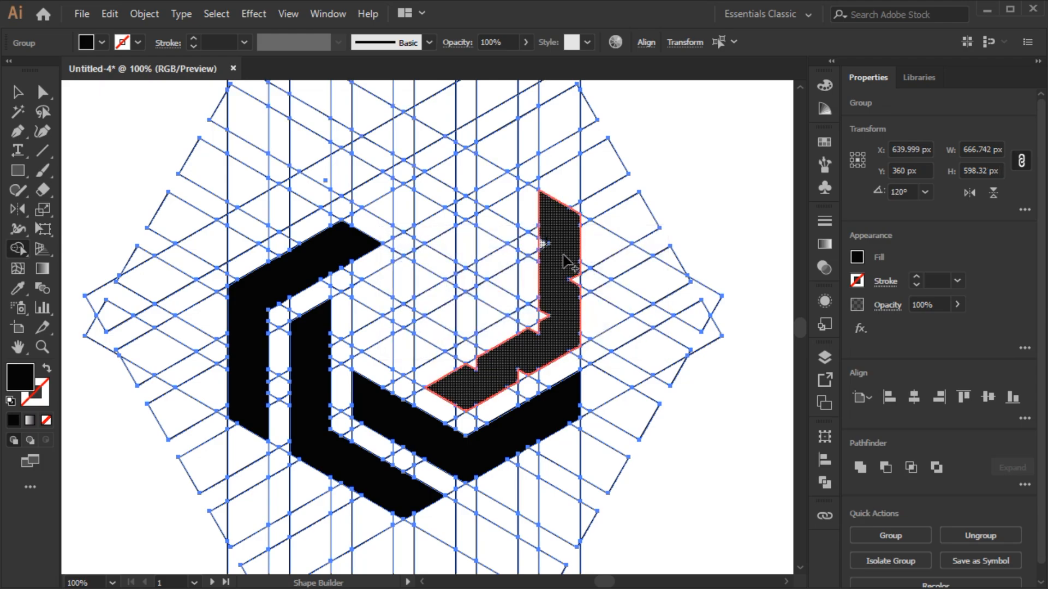
pyautogui.moveTo(545, 316)
pyautogui.mouseDown()
pyautogui.moveTo(549, 329)
pyautogui.moveTo(516, 363)
pyautogui.mouseUp()
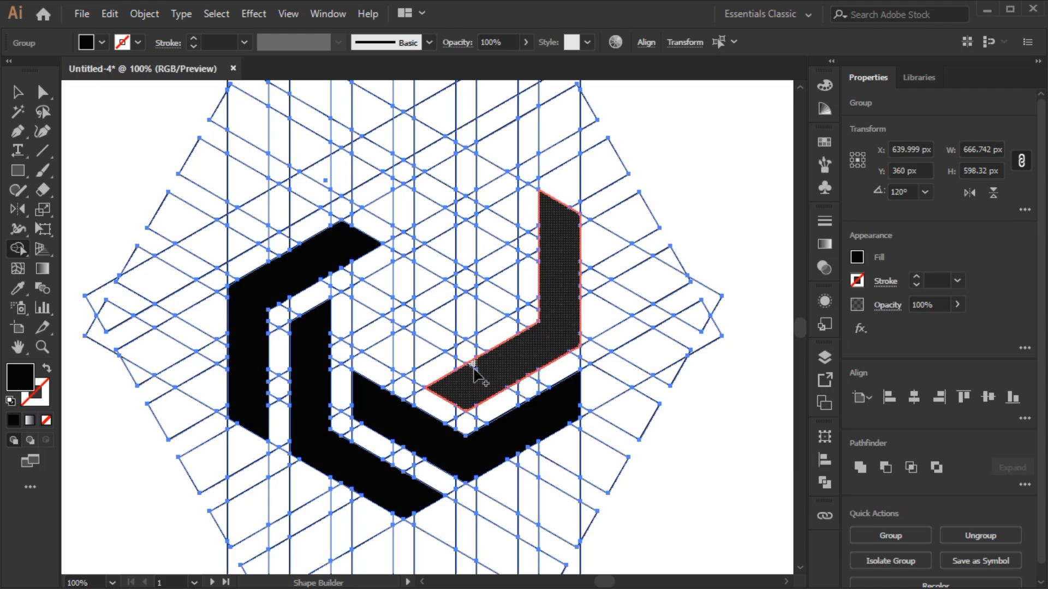
# Merge grid cells into the last two black bent bars, at the hexagon's upper right and across its upper left, and deselect.
pyautogui.press('space')
pyautogui.moveTo(498, 275); pyautogui.dragTo(500, 320)
pyautogui.moveTo(485, 363)
pyautogui.mouseDown()
pyautogui.moveTo(504, 334)
pyautogui.moveTo(506, 254)
pyautogui.moveTo(488, 217)
pyautogui.moveTo(395, 190)
pyautogui.mouseUp()
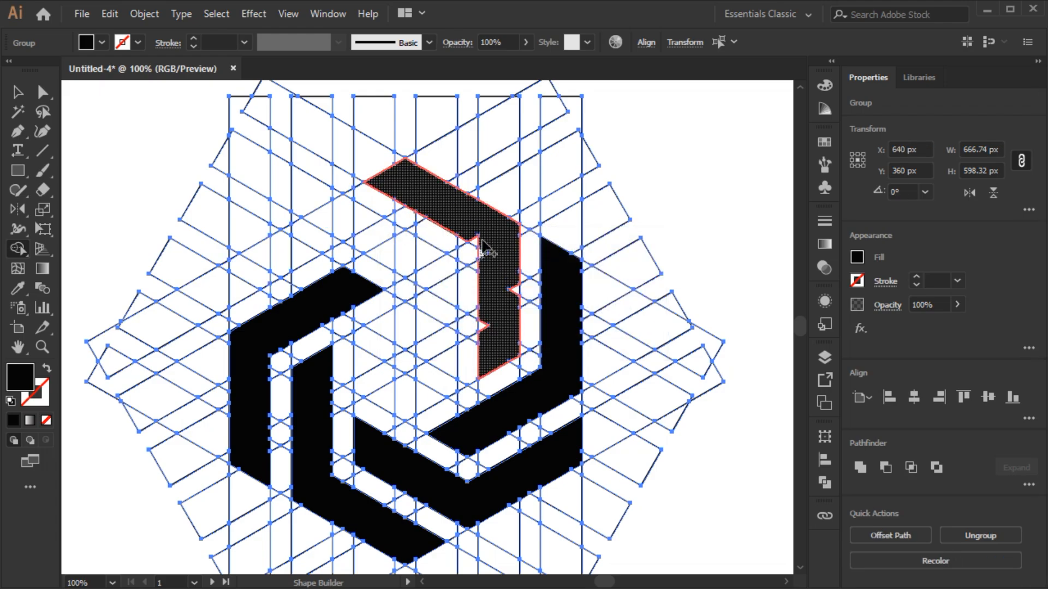
pyautogui.moveTo(475, 236); pyautogui.dragTo(478, 240)
pyautogui.moveTo(509, 278); pyautogui.dragTo(487, 330)
pyautogui.moveTo(451, 294)
pyautogui.mouseDown()
pyautogui.moveTo(414, 256)
pyautogui.moveTo(329, 222)
pyautogui.moveTo(248, 288)
pyautogui.mouseUp()
pyautogui.moveTo(277, 253)
pyautogui.mouseDown()
pyautogui.moveTo(289, 230)
pyautogui.moveTo(345, 236)
pyautogui.moveTo(414, 277)
pyautogui.moveTo(397, 235)
pyautogui.mouseUp()
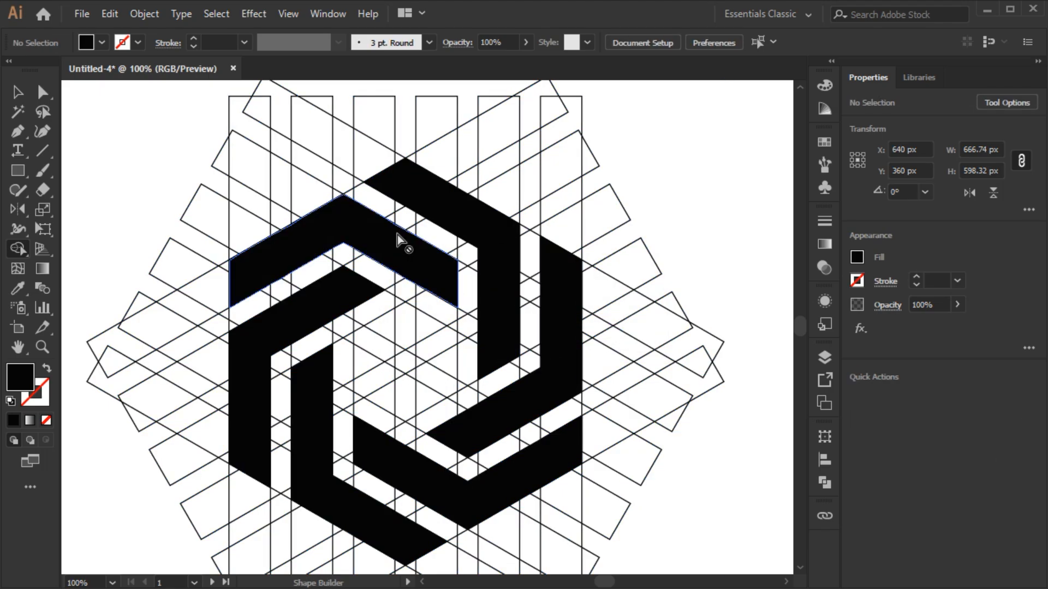
# Select all the black bent bars with the Magic Wand and cut them from the grid.
pyautogui.scroll(-1, 407, 240)
pyautogui.scroll(-1, 410, 251)
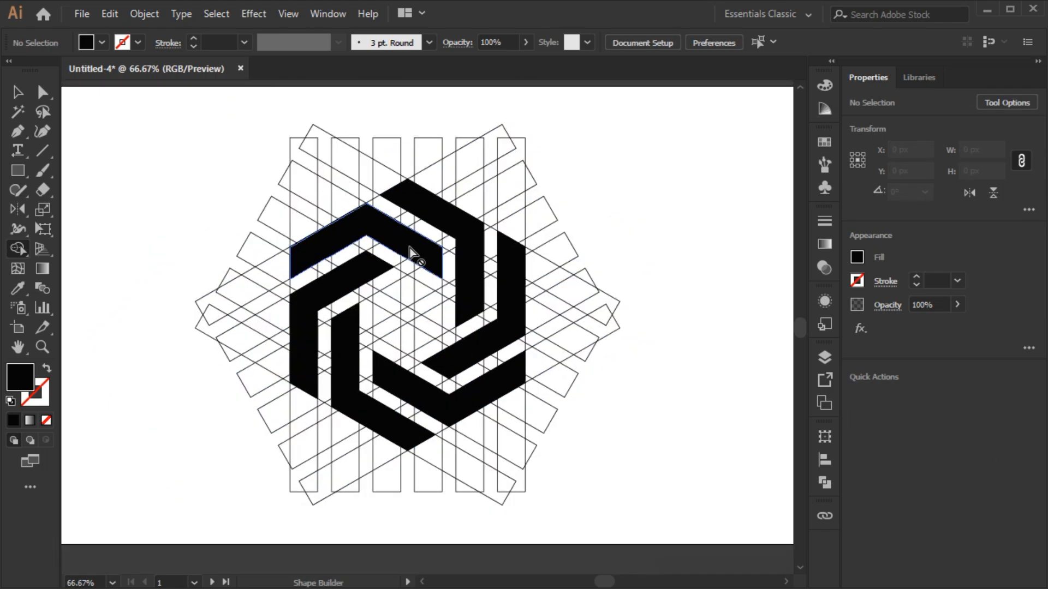
pyautogui.press('y')
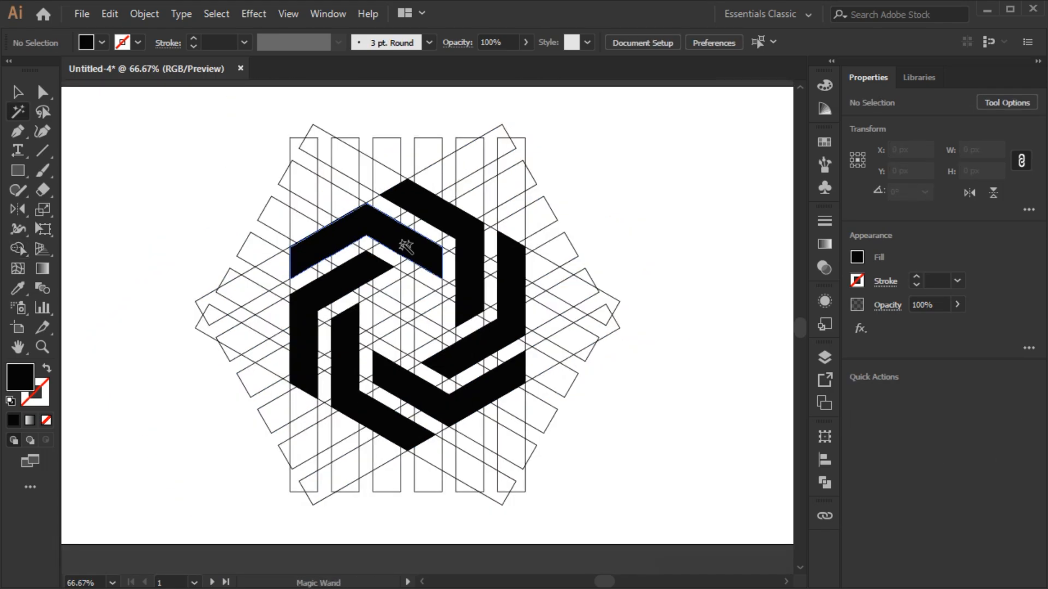
pyautogui.click(406, 246)
pyautogui.scroll(-1, 406, 245)
pyautogui.press('v')
pyautogui.click(118, 22)
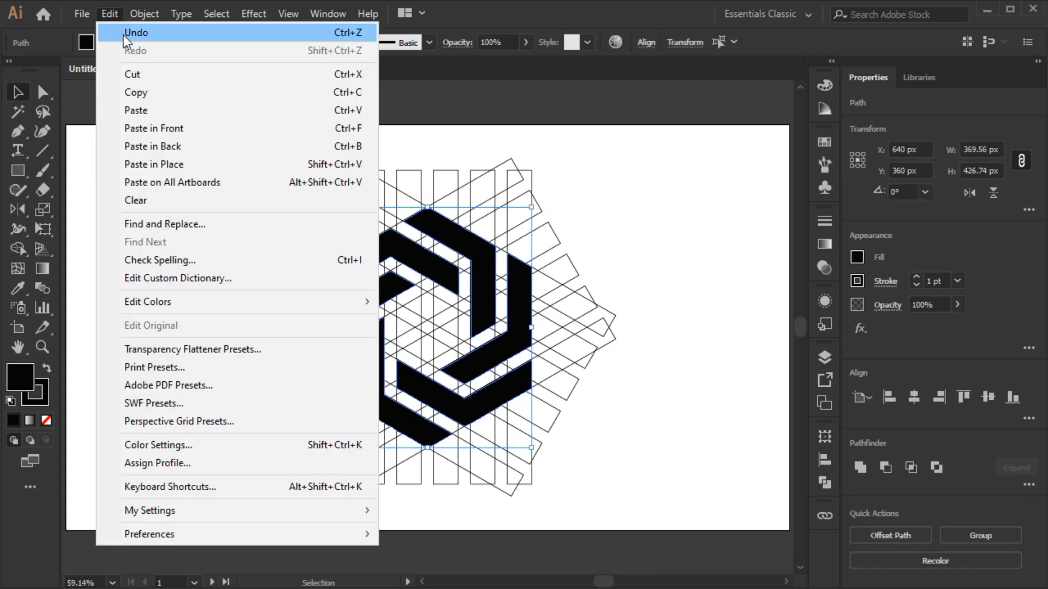
pyautogui.click(135, 73)
# Delete the remaining grid lines on artboard 1 and paste the cut black bars in front.
pyautogui.moveTo(197, 127); pyautogui.dragTo(650, 516)
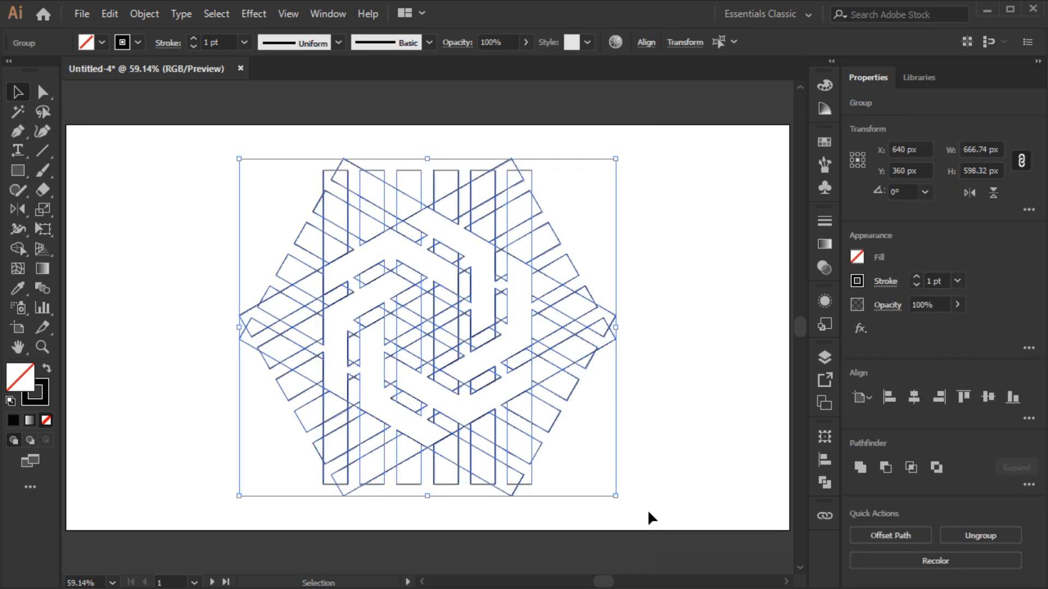
pyautogui.press('Delete')
pyautogui.click(112, 12)
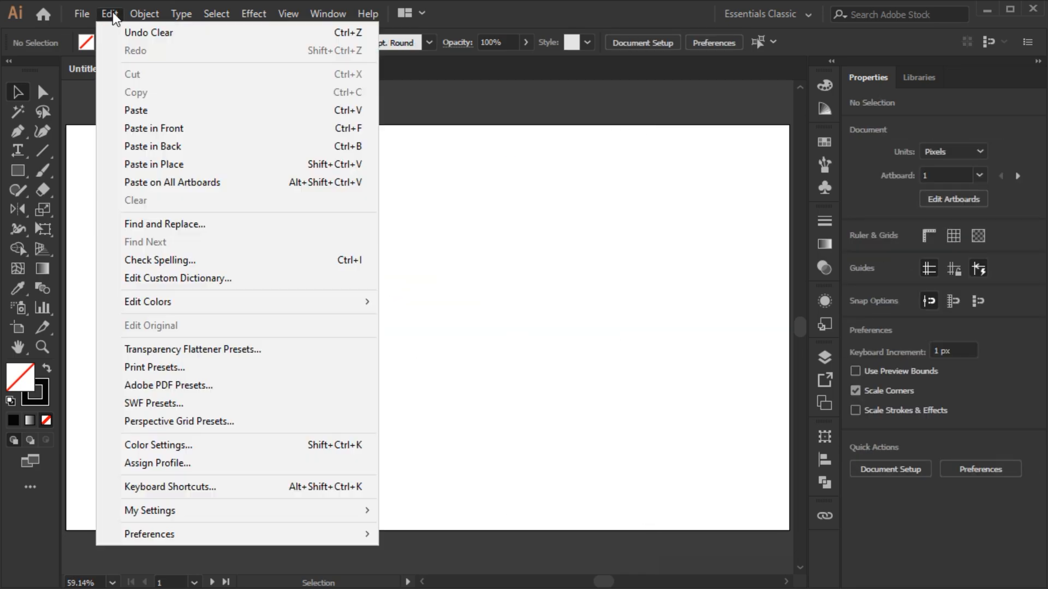
pyautogui.click(143, 128)
# Set the stroke of the black logo bars to none and deselect them.
pyautogui.click(138, 42)
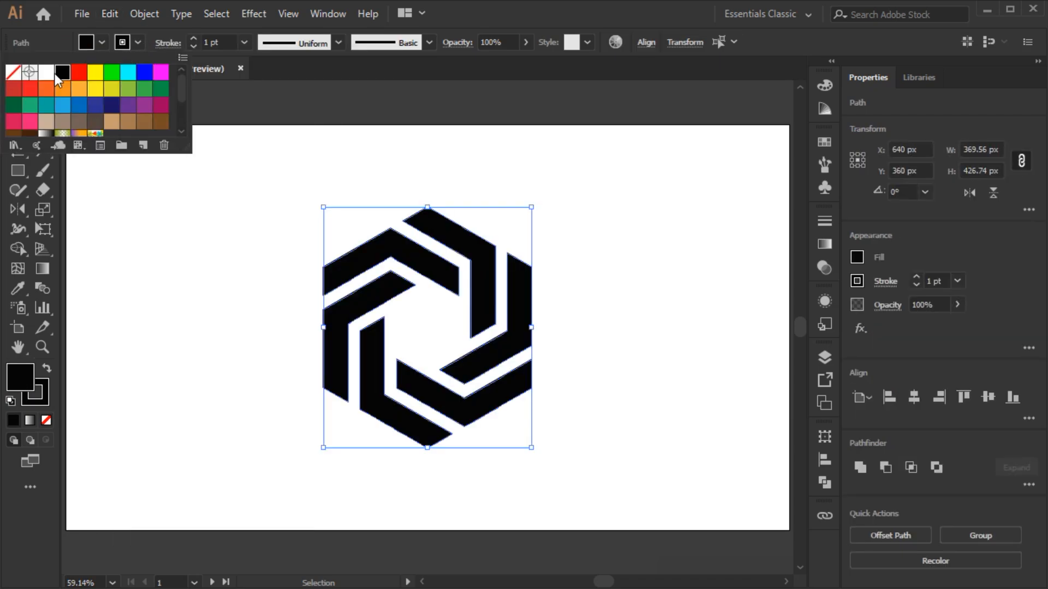
pyautogui.click(13, 72)
pyautogui.click(722, 446)
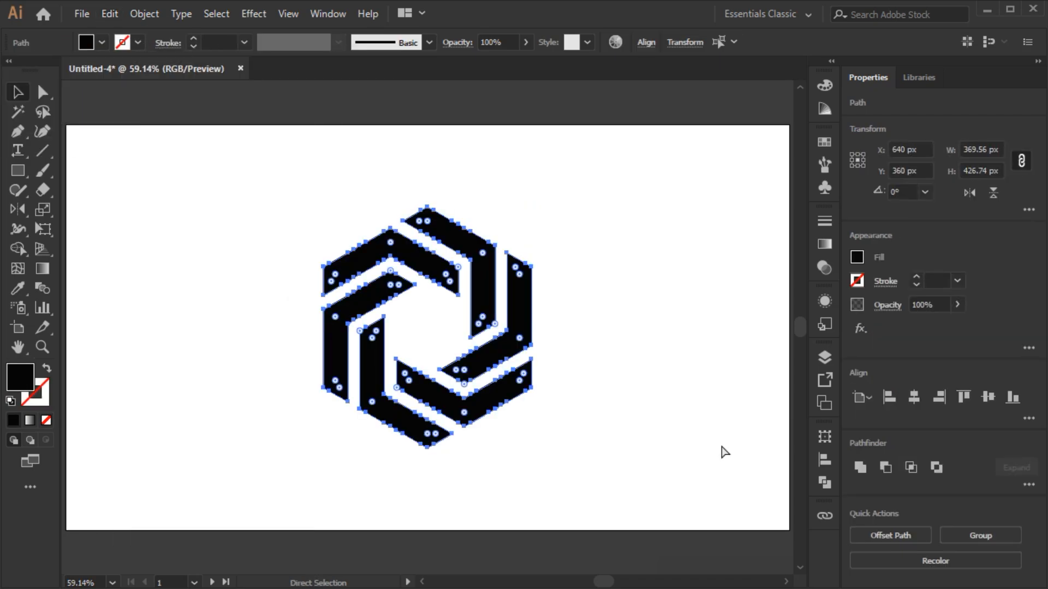
pyautogui.hotkey('ctrl', 'shift', 'a')
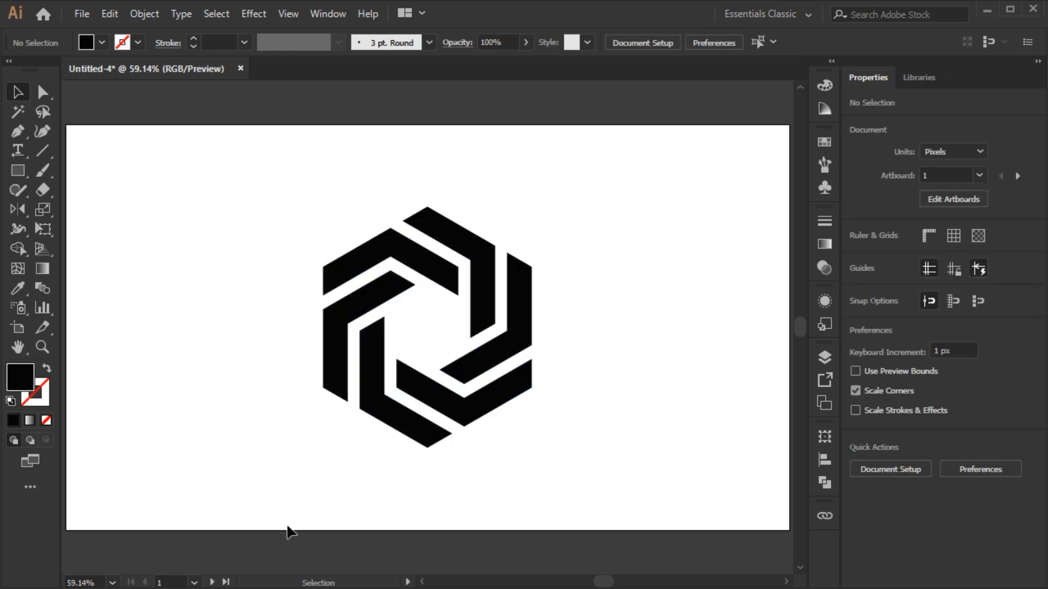
# Switch to artboard 2 with its copy of the bar grid.
pyautogui.click(195, 583)
pyautogui.click(200, 548)
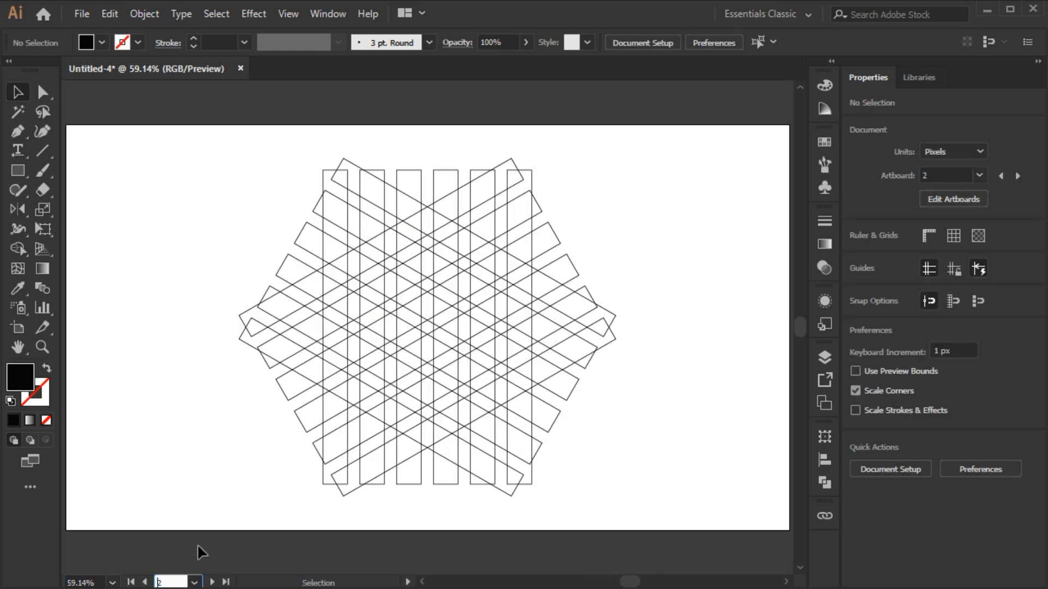
# Merge the outer left bent bar from the artboard 2 grid with the Shape Builder, using a black fill and no stroke.
pyautogui.moveTo(352, 297); pyautogui.dragTo(657, 517)
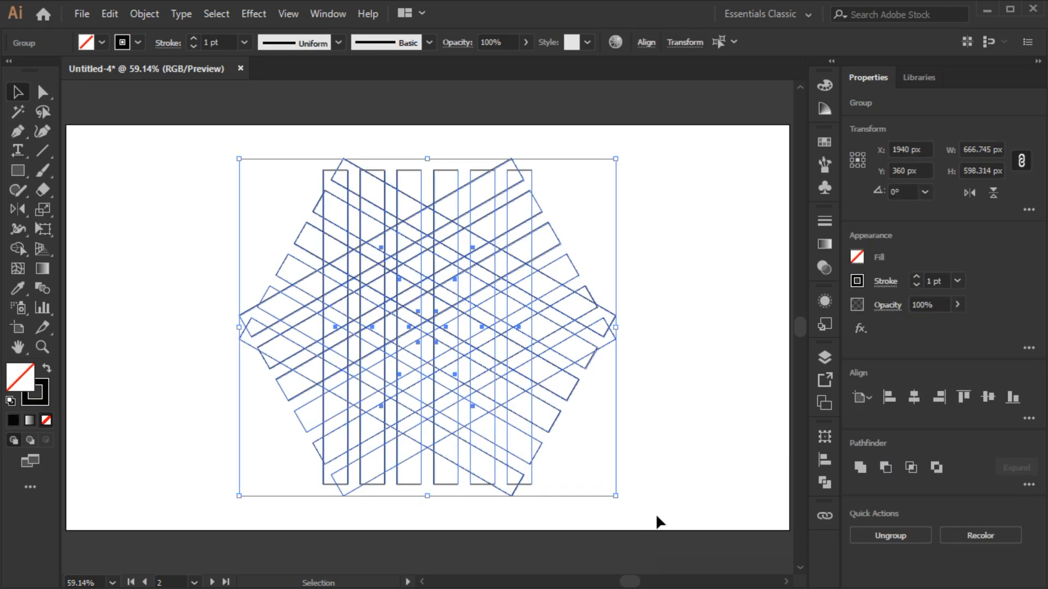
pyautogui.click(25, 255)
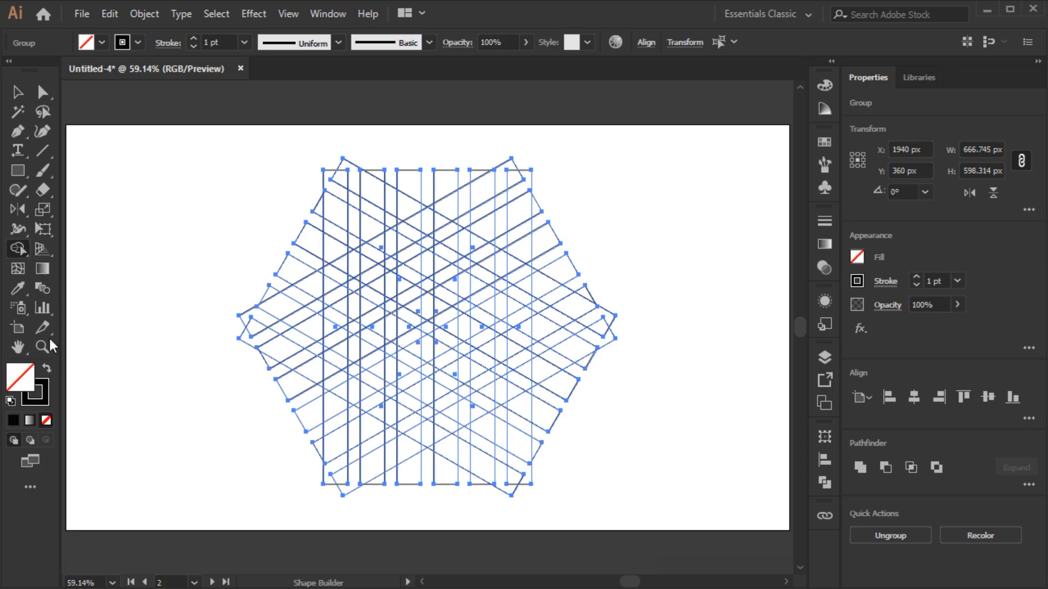
pyautogui.click(47, 369)
pyautogui.scroll(2, 367, 296)
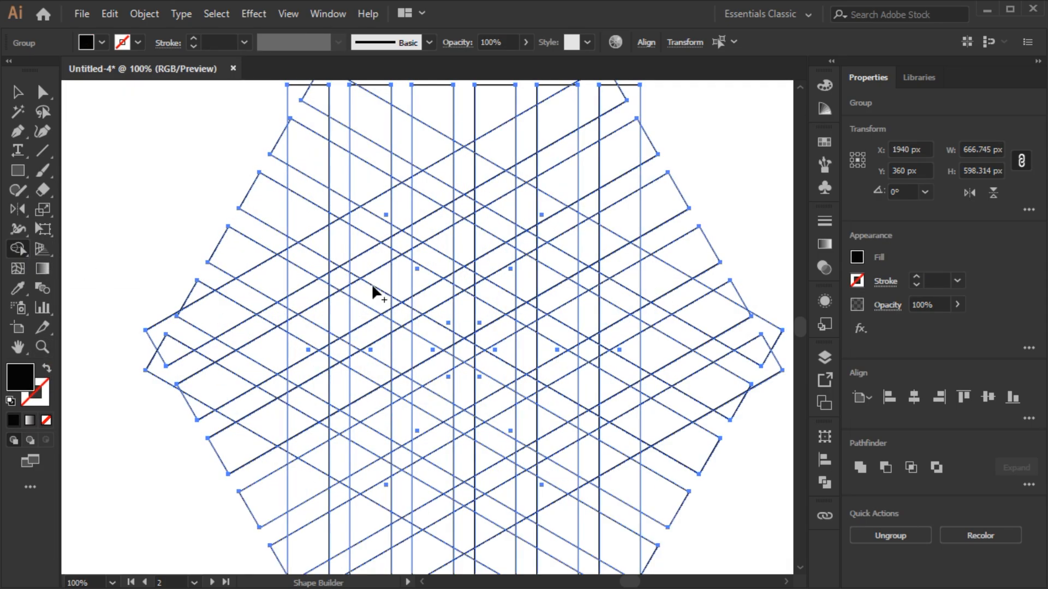
pyautogui.moveTo(361, 238)
pyautogui.mouseDown()
pyautogui.moveTo(312, 250)
pyautogui.moveTo(307, 340)
pyautogui.mouseUp()
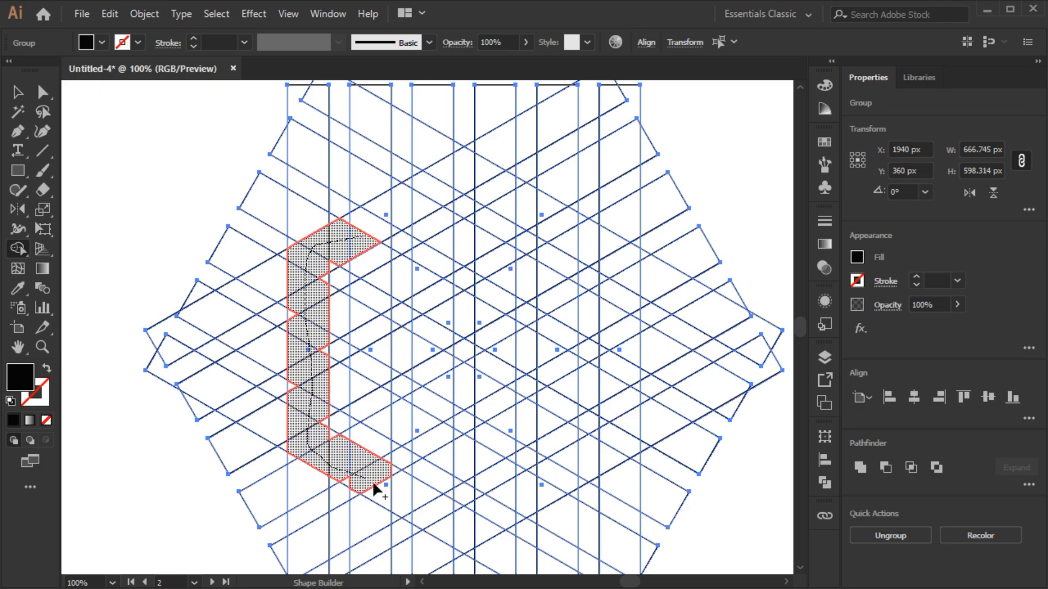
pyautogui.moveTo(473, 527)
pyautogui.mouseDown()
pyautogui.moveTo(479, 533)
pyautogui.moveTo(409, 515)
pyautogui.moveTo(394, 476)
pyautogui.moveTo(342, 477)
pyautogui.moveTo(303, 389)
pyautogui.mouseUp()
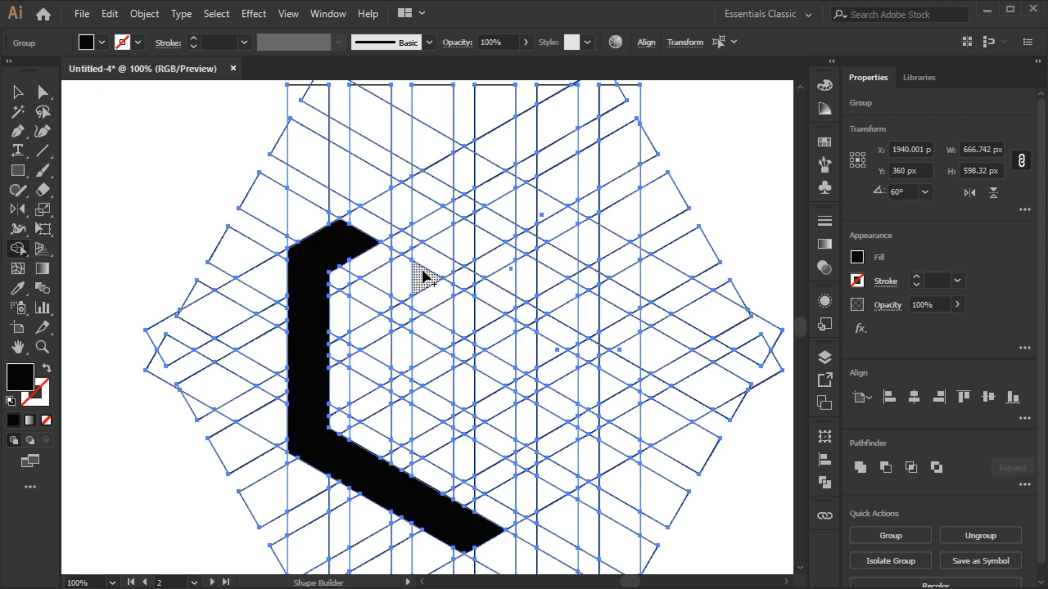
# Merge a second bent bar parallel inside the left one and absorb the small leftover gaps along its edges.
pyautogui.moveTo(376, 286); pyautogui.dragTo(365, 324)
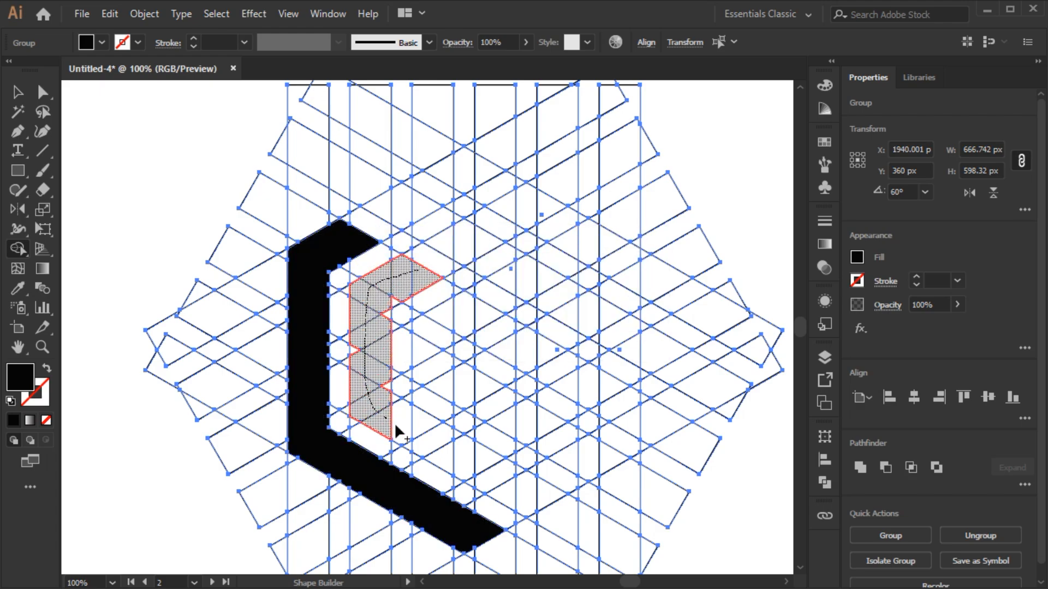
pyautogui.moveTo(538, 496)
pyautogui.mouseDown()
pyautogui.moveTo(515, 475)
pyautogui.moveTo(470, 479)
pyautogui.moveTo(455, 435)
pyautogui.moveTo(432, 450)
pyautogui.mouseUp()
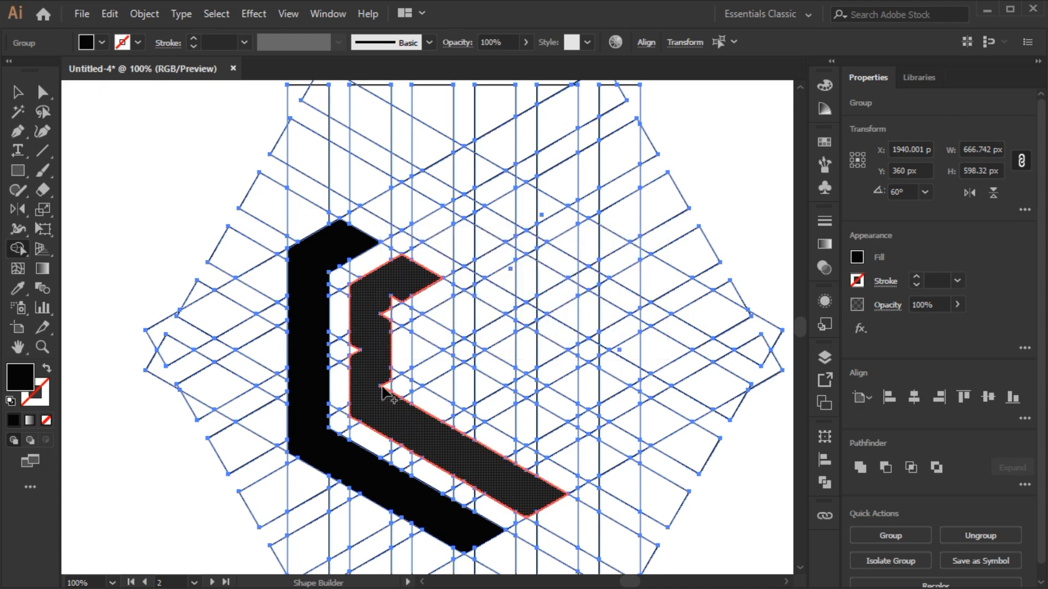
pyautogui.moveTo(382, 387); pyautogui.dragTo(356, 351)
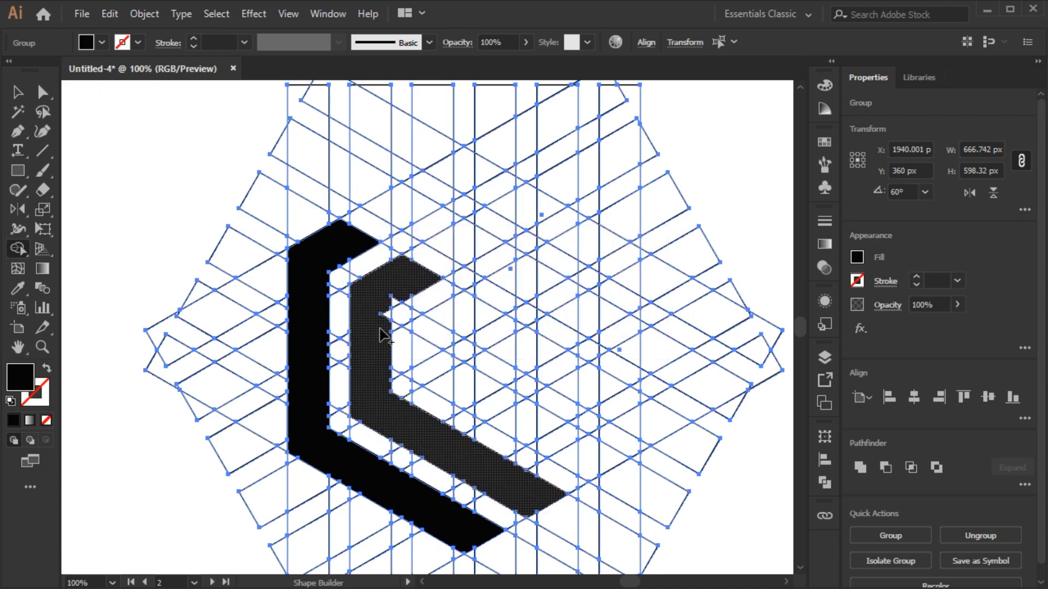
pyautogui.click(394, 301)
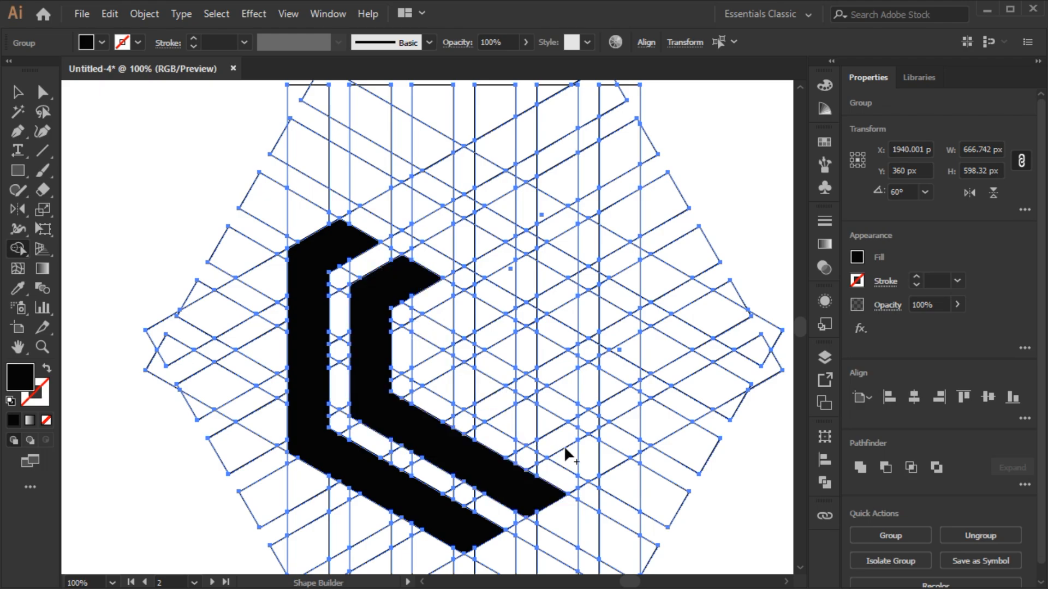
# Merge the two opposing bent bars around the hexagon's right side, deselect the grid and fit the artboard in view.
pyautogui.moveTo(568, 463)
pyautogui.mouseDown()
pyautogui.moveTo(587, 468)
pyautogui.moveTo(620, 435)
pyautogui.moveTo(632, 313)
pyautogui.moveTo(595, 238)
pyautogui.moveTo(449, 168)
pyautogui.moveTo(472, 194)
pyautogui.moveTo(518, 183)
pyautogui.moveTo(532, 223)
pyautogui.moveTo(582, 225)
pyautogui.moveTo(608, 290)
pyautogui.moveTo(607, 364)
pyautogui.mouseUp()
pyautogui.moveTo(628, 392)
pyautogui.mouseDown()
pyautogui.moveTo(643, 327)
pyautogui.moveTo(613, 423)
pyautogui.moveTo(596, 440)
pyautogui.mouseUp()
pyautogui.moveTo(506, 419)
pyautogui.mouseDown()
pyautogui.moveTo(561, 404)
pyautogui.moveTo(560, 363)
pyautogui.moveTo(547, 391)
pyautogui.moveTo(549, 304)
pyautogui.moveTo(564, 328)
pyautogui.moveTo(574, 355)
pyautogui.moveTo(499, 261)
pyautogui.moveTo(393, 215)
pyautogui.moveTo(412, 229)
pyautogui.moveTo(458, 226)
pyautogui.moveTo(472, 267)
pyautogui.moveTo(514, 257)
pyautogui.moveTo(549, 311)
pyautogui.mouseUp()
pyautogui.hotkey('ctrl', 'shift', 'a')
pyautogui.hotkey('ctrl', '0')
# Select all the black bent bars on artboard 2 with the Magic Wand and cut them from the grid.
pyautogui.press('a')
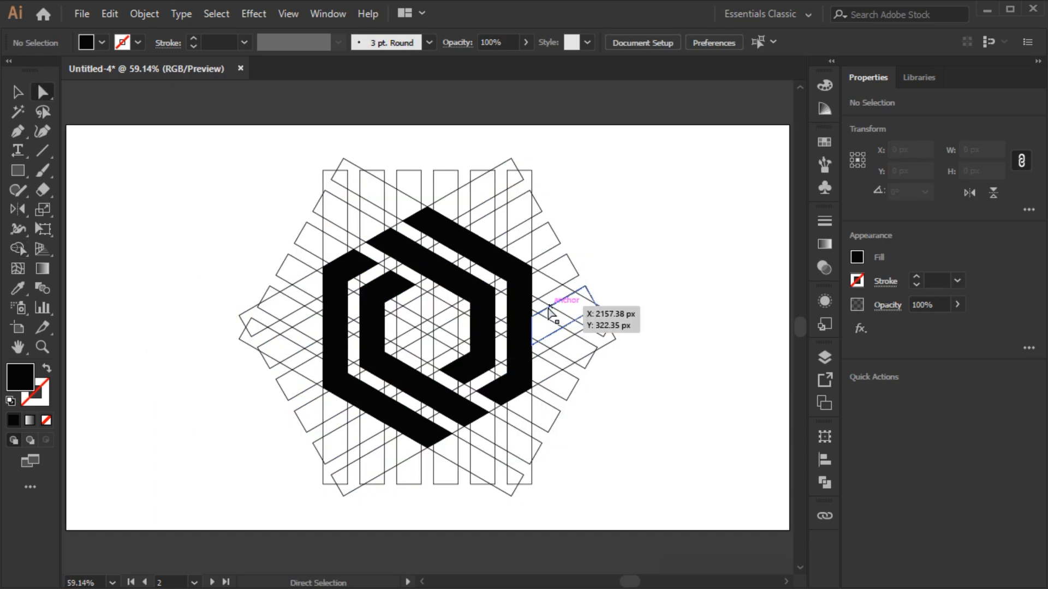
pyautogui.press('y')
pyautogui.click(513, 277)
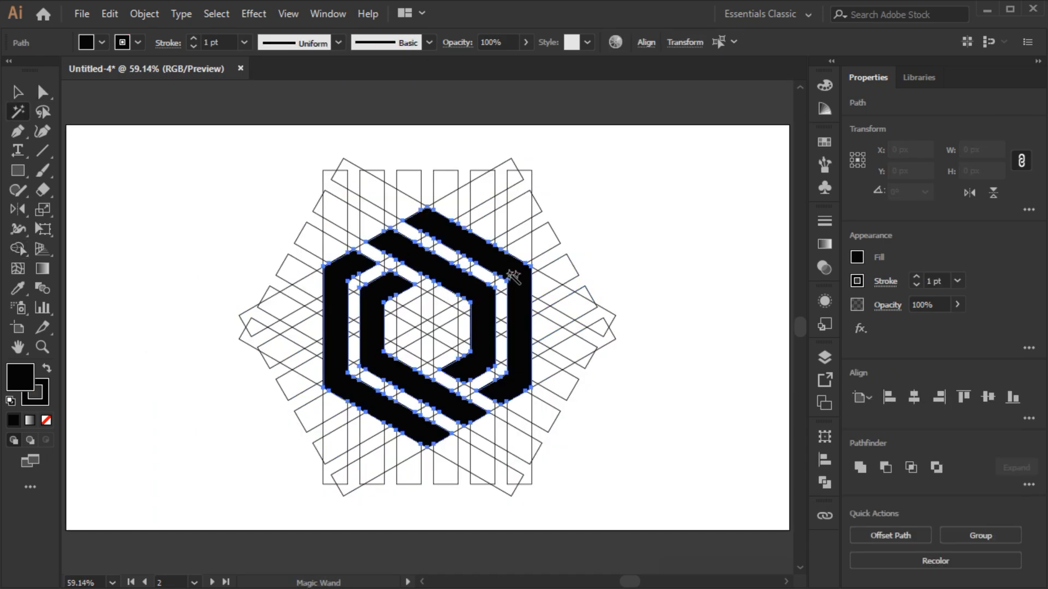
pyautogui.press('ctrl')
pyautogui.press('v')
pyautogui.click(110, 14)
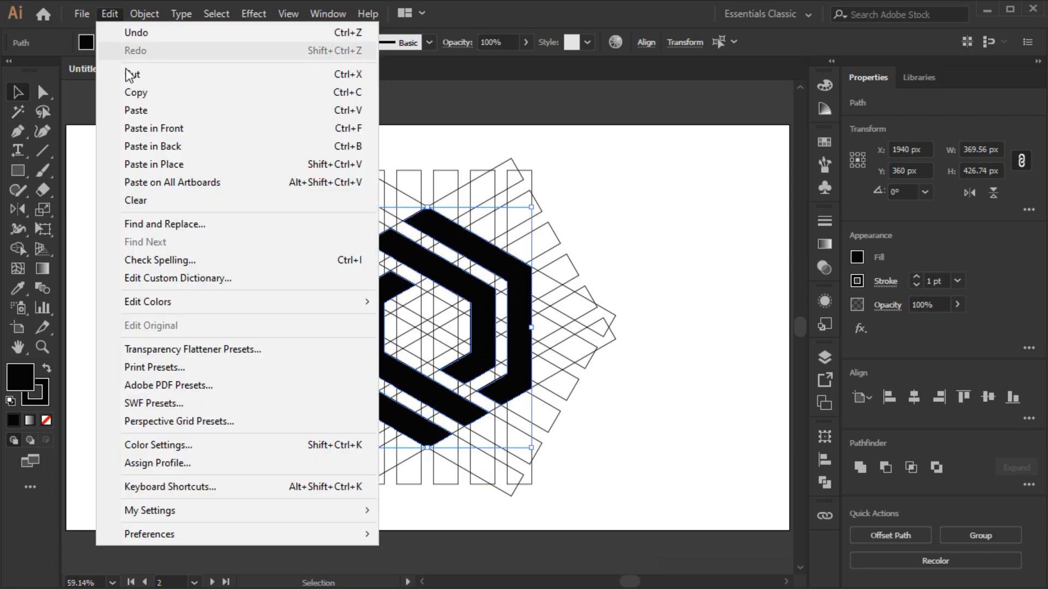
pyautogui.click(136, 73)
# Delete the remaining grid lines on artboard 2 and paste the cut black bars in front.
pyautogui.moveTo(212, 158); pyautogui.dragTo(650, 505)
pyautogui.press('Delete')
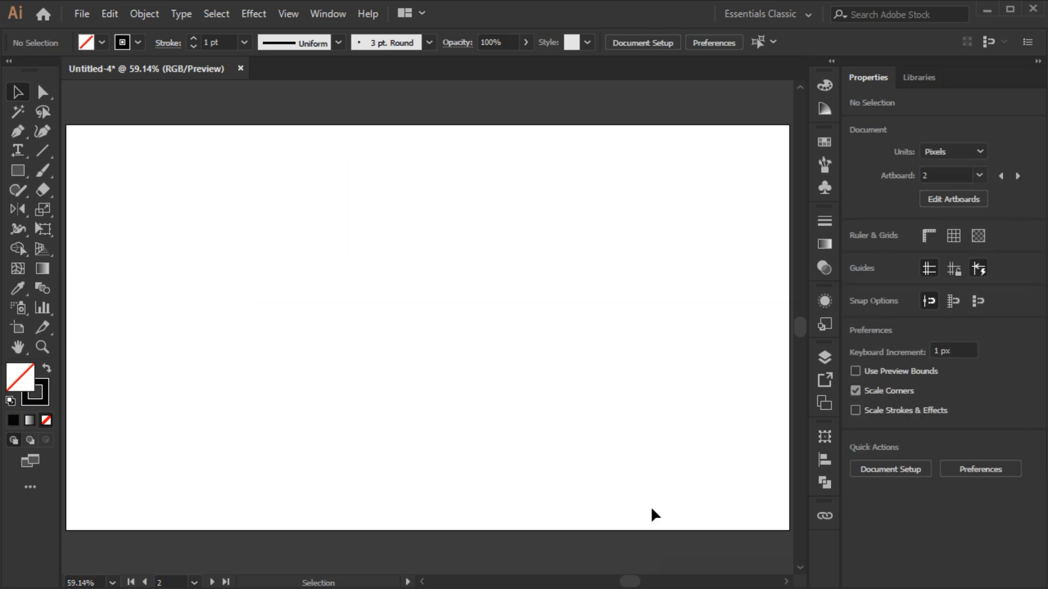
pyautogui.click(110, 14)
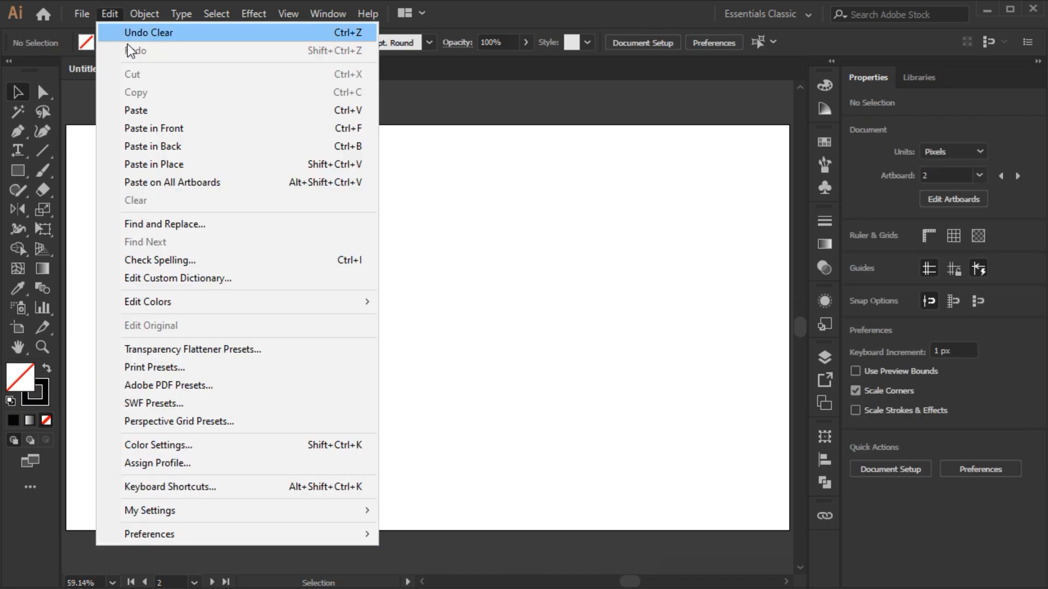
pyautogui.click(143, 126)
# Set the stroke of the second logo's black bars to none and deselect them.
pyautogui.click(137, 42)
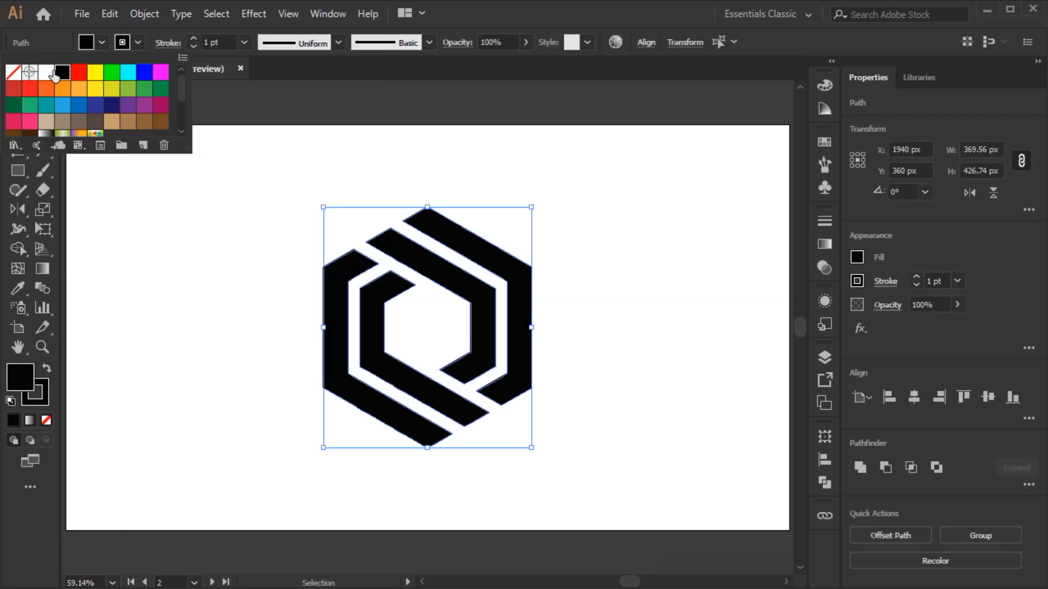
pyautogui.click(15, 78)
pyautogui.press('a')
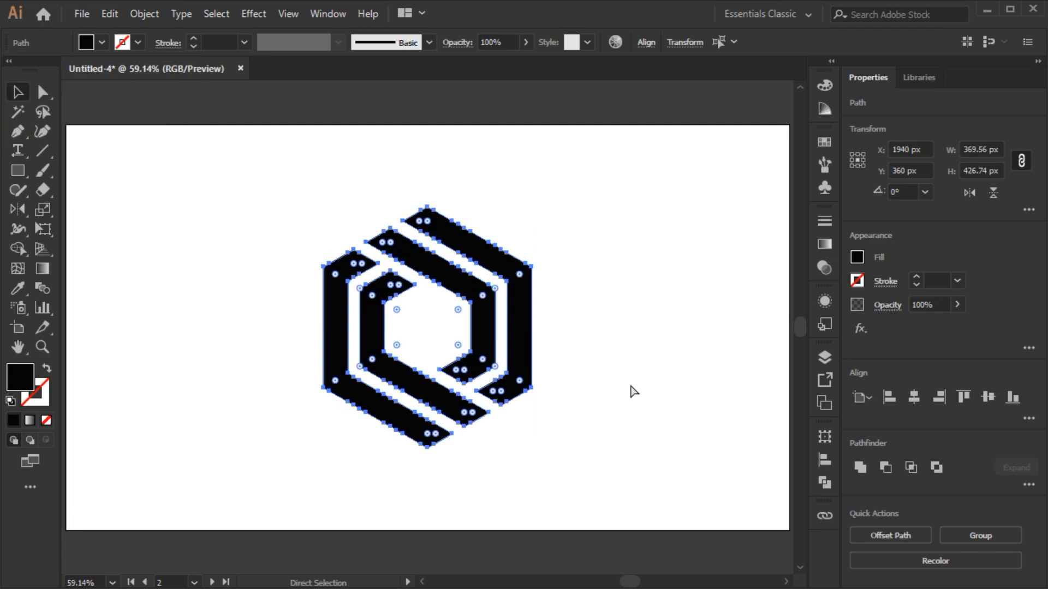
pyautogui.press('v')
pyautogui.click(631, 386)
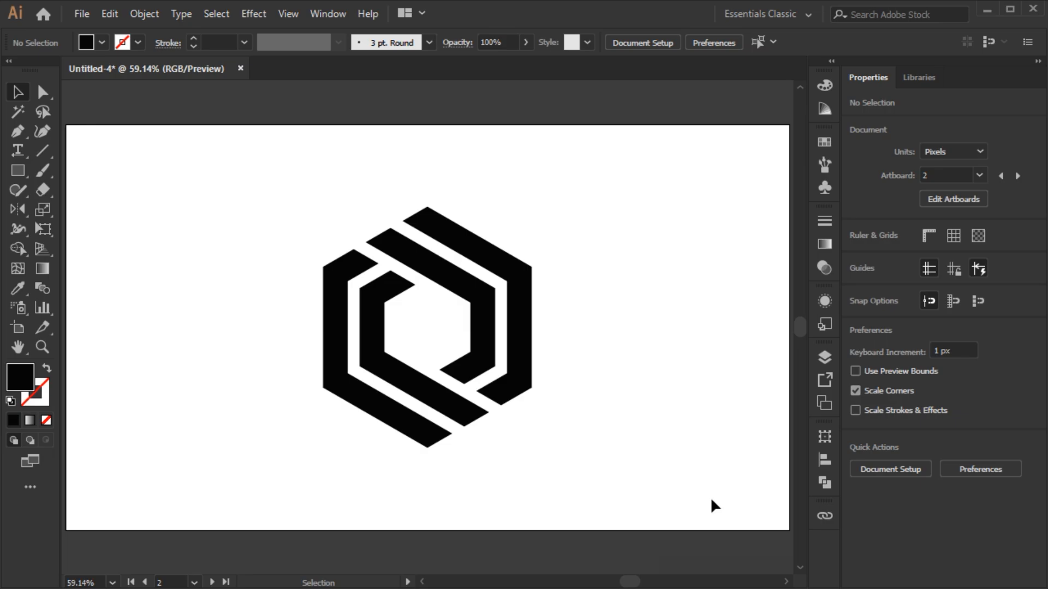
# Switch to artboard 3 and ready its whole bar grid for the Shape Builder with a black fill and no stroke.
pyautogui.click(194, 582)
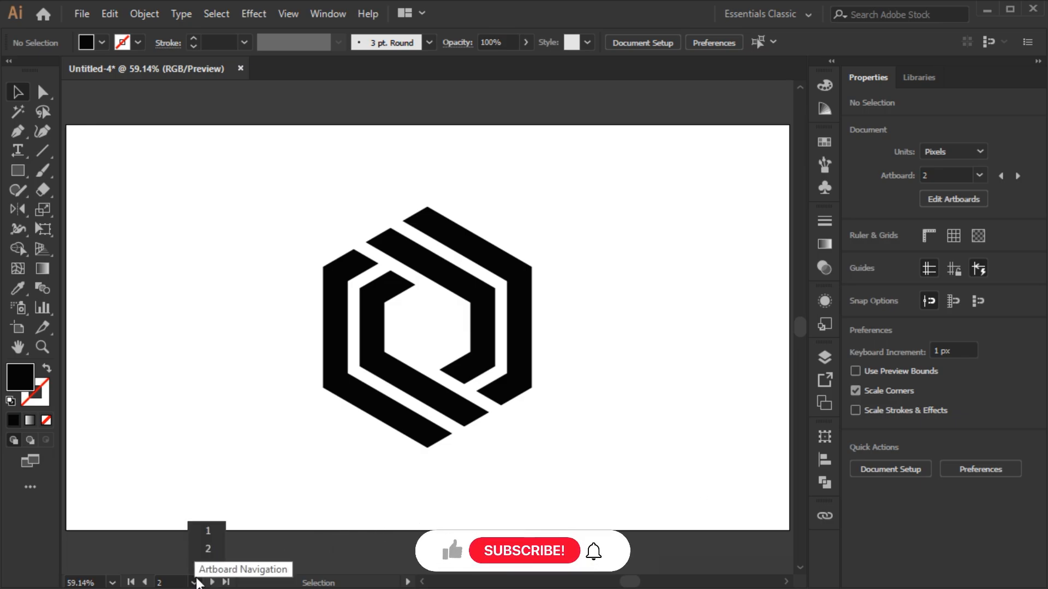
pyautogui.click(206, 551)
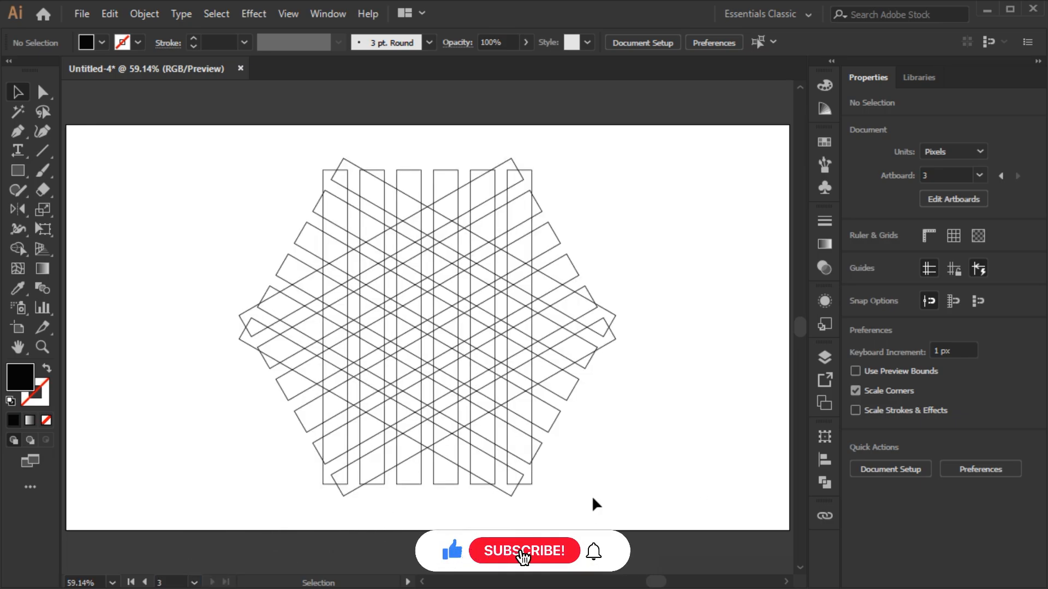
pyautogui.moveTo(195, 143); pyautogui.dragTo(663, 502)
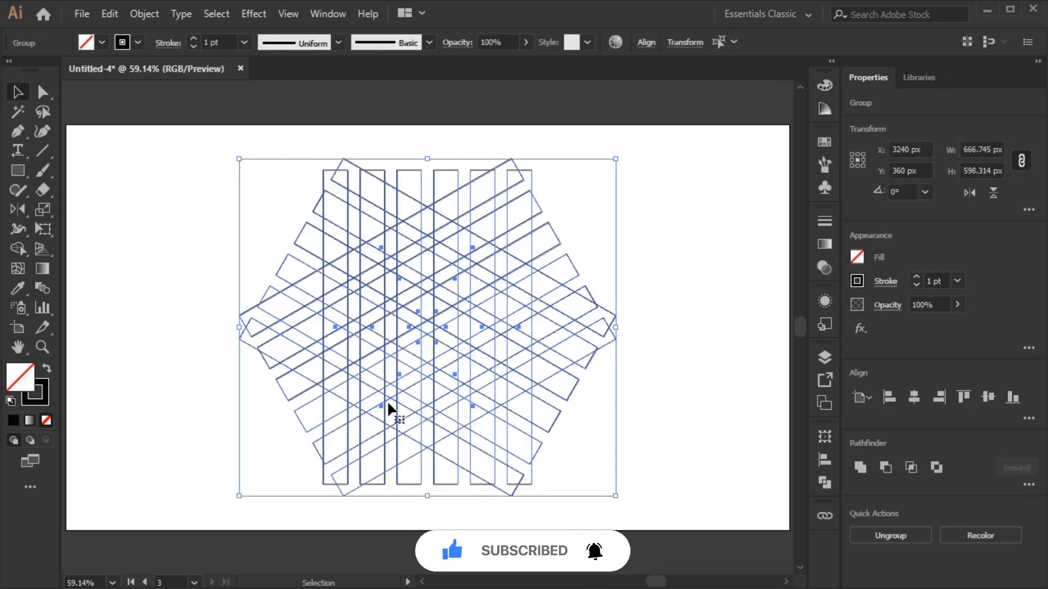
pyautogui.click(15, 250)
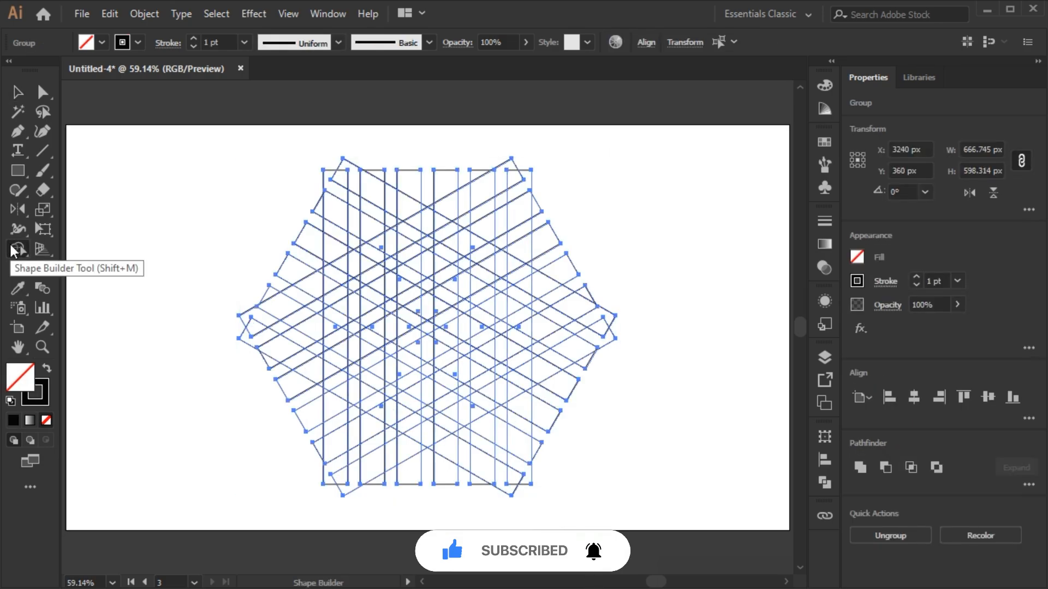
pyautogui.click(46, 369)
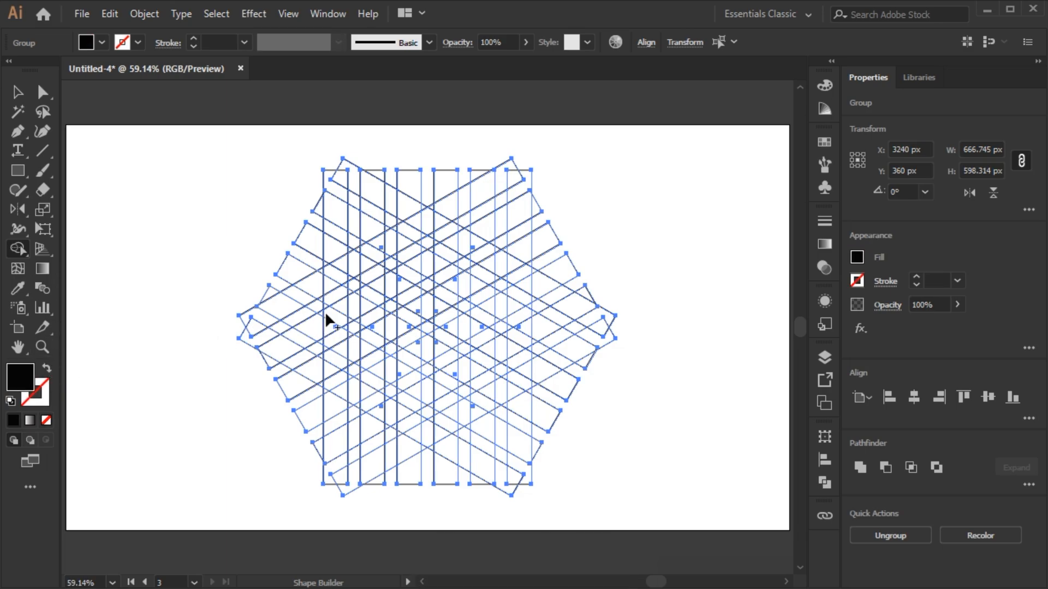
# Merge grid cells into two parallel hooked vertical bars on the hexagon's left side, absorbing the leftover gaps.
pyautogui.scroll(1, 364, 264)
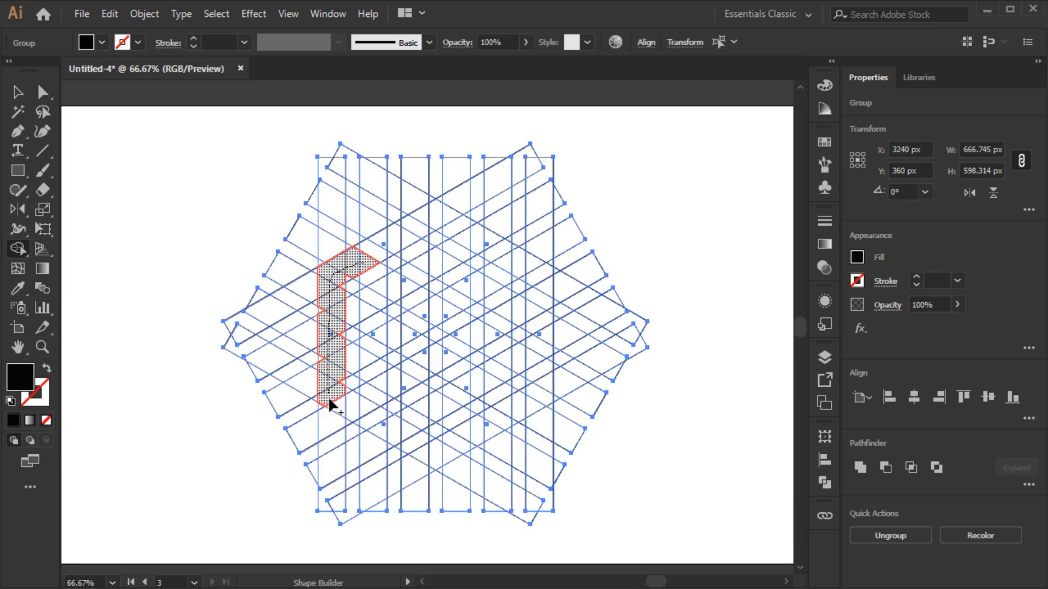
pyautogui.moveTo(333, 408); pyautogui.dragTo(334, 406)
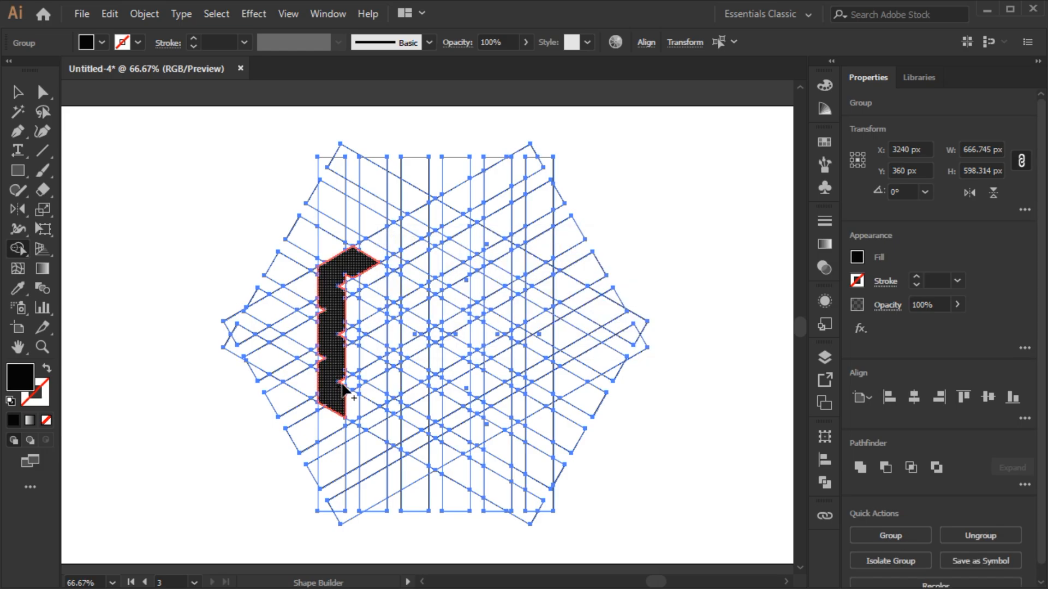
pyautogui.scroll(1, 339, 365)
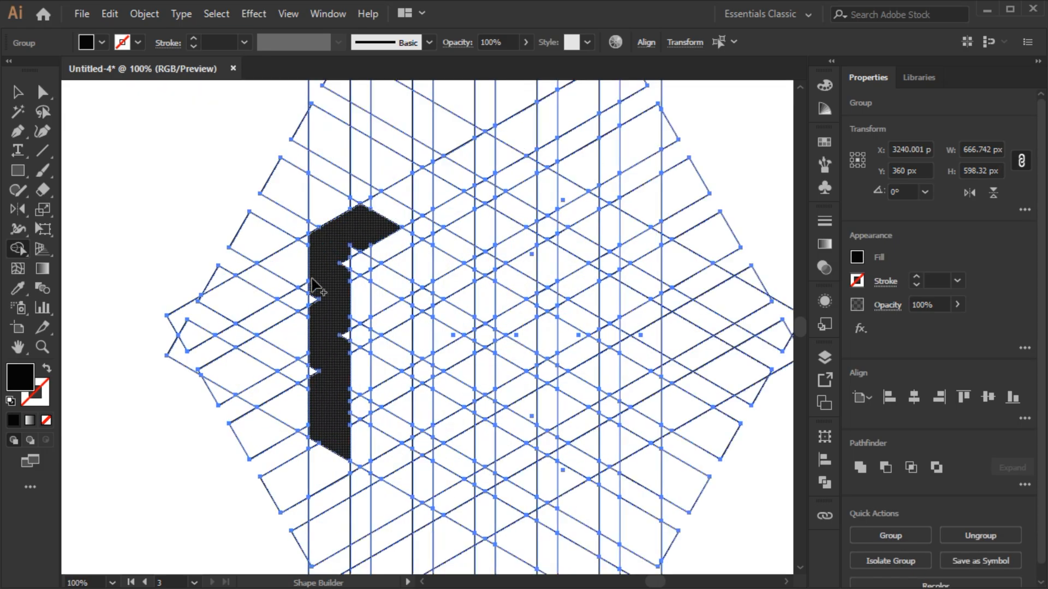
pyautogui.moveTo(339, 364)
pyautogui.mouseDown()
pyautogui.moveTo(334, 384)
pyautogui.moveTo(334, 281)
pyautogui.moveTo(364, 250)
pyautogui.mouseUp()
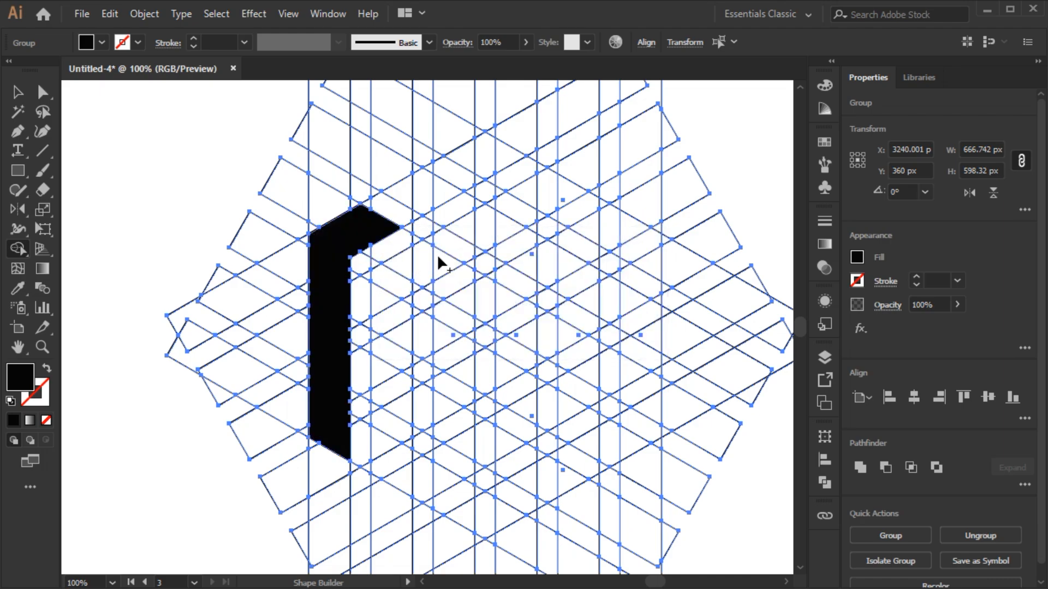
pyautogui.moveTo(395, 467); pyautogui.dragTo(404, 472)
pyautogui.moveTo(380, 348)
pyautogui.mouseDown()
pyautogui.moveTo(379, 328)
pyautogui.moveTo(413, 286)
pyautogui.mouseUp()
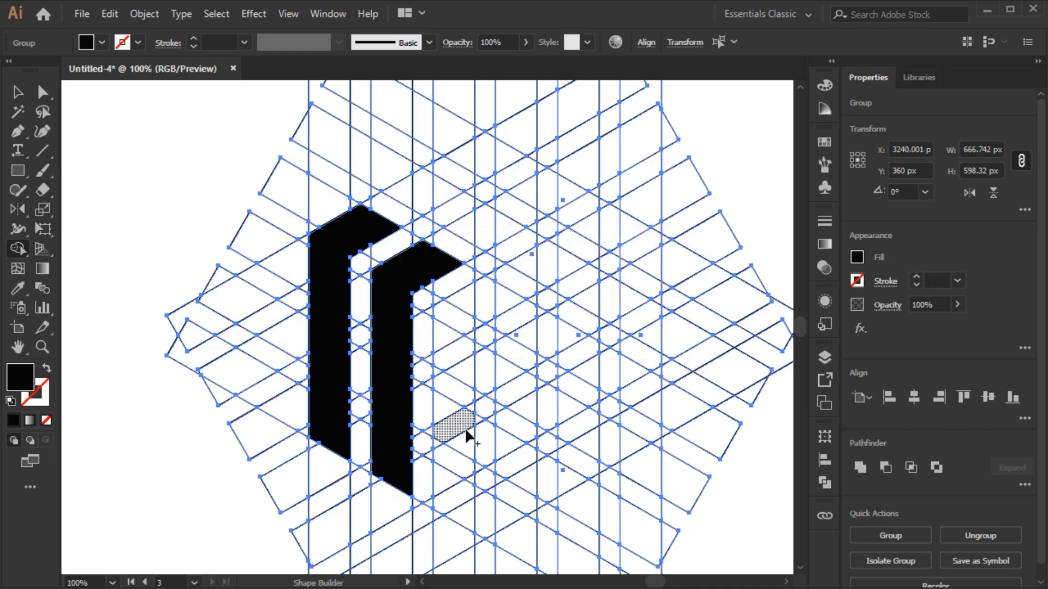
# Merge two parallel V-shaped bars along the hexagon's lower right side and fill the notches on their edges.
pyautogui.moveTo(470, 440)
pyautogui.mouseDown()
pyautogui.moveTo(601, 383)
pyautogui.moveTo(646, 340)
pyautogui.mouseUp()
pyautogui.moveTo(537, 494)
pyautogui.mouseDown()
pyautogui.moveTo(485, 512)
pyautogui.moveTo(451, 489)
pyautogui.mouseUp()
pyautogui.moveTo(528, 505)
pyautogui.mouseDown()
pyautogui.moveTo(554, 455)
pyautogui.moveTo(597, 471)
pyautogui.moveTo(628, 426)
pyautogui.mouseUp()
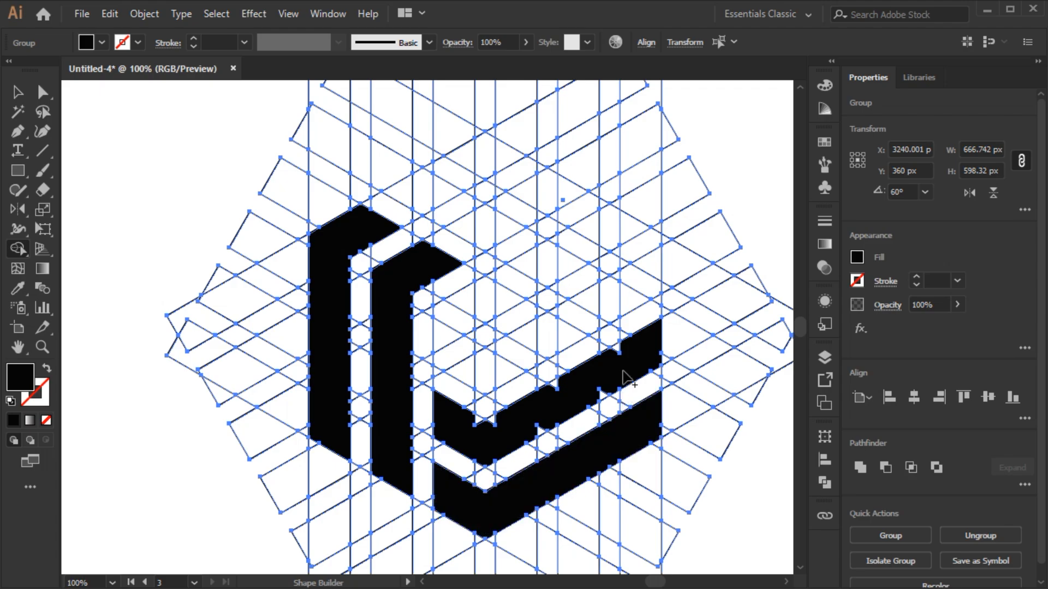
pyautogui.moveTo(622, 354)
pyautogui.mouseDown()
pyautogui.moveTo(598, 399)
pyautogui.moveTo(536, 432)
pyautogui.moveTo(554, 386)
pyautogui.moveTo(529, 421)
pyautogui.moveTo(480, 421)
pyautogui.mouseUp()
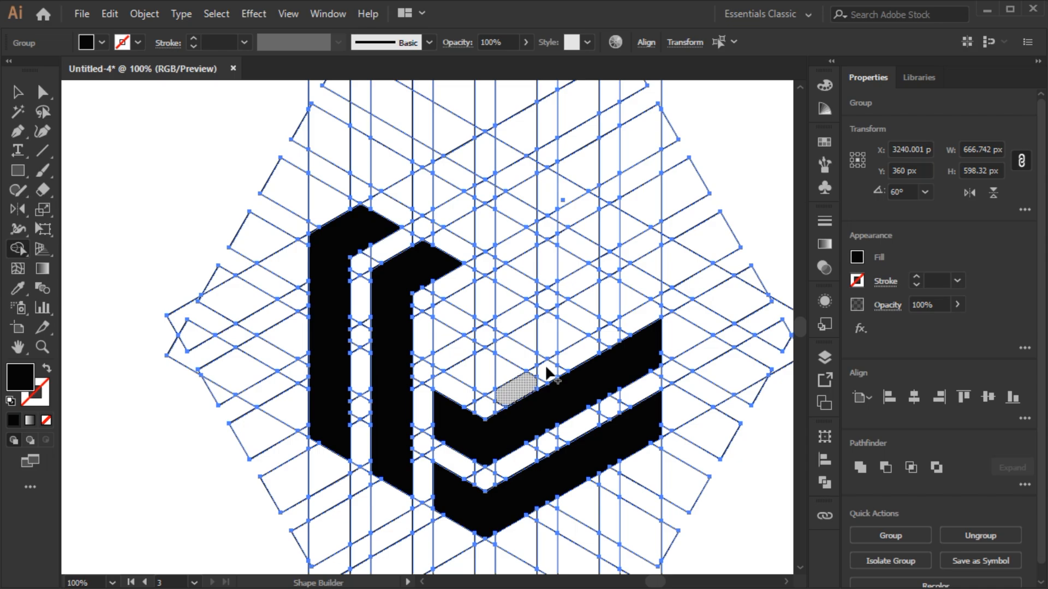
# Merge two parallel bent bars along the hexagon's upper right side to complete the three-part mark.
pyautogui.moveTo(630, 299)
pyautogui.mouseDown()
pyautogui.moveTo(646, 260)
pyautogui.moveTo(628, 265)
pyautogui.moveTo(620, 243)
pyautogui.moveTo(474, 164)
pyautogui.mouseUp()
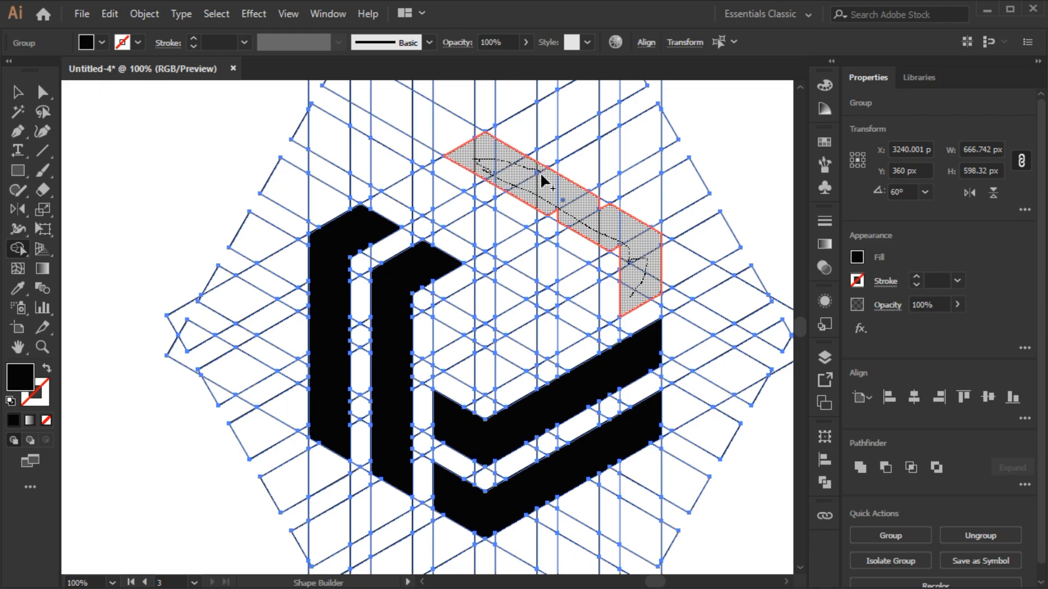
pyautogui.moveTo(557, 214); pyautogui.dragTo(602, 209)
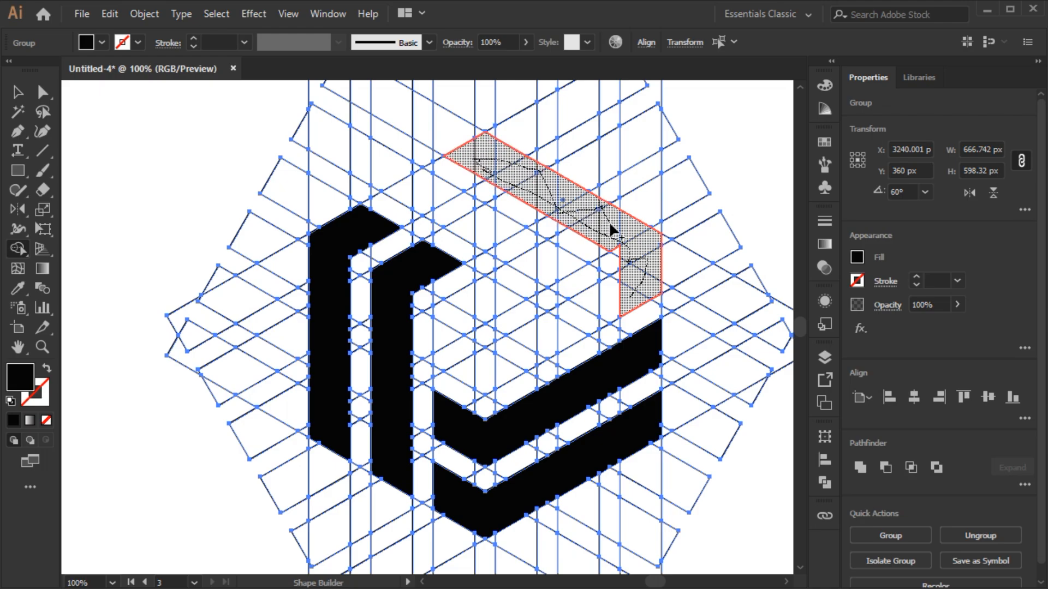
pyautogui.moveTo(624, 256); pyautogui.dragTo(627, 261)
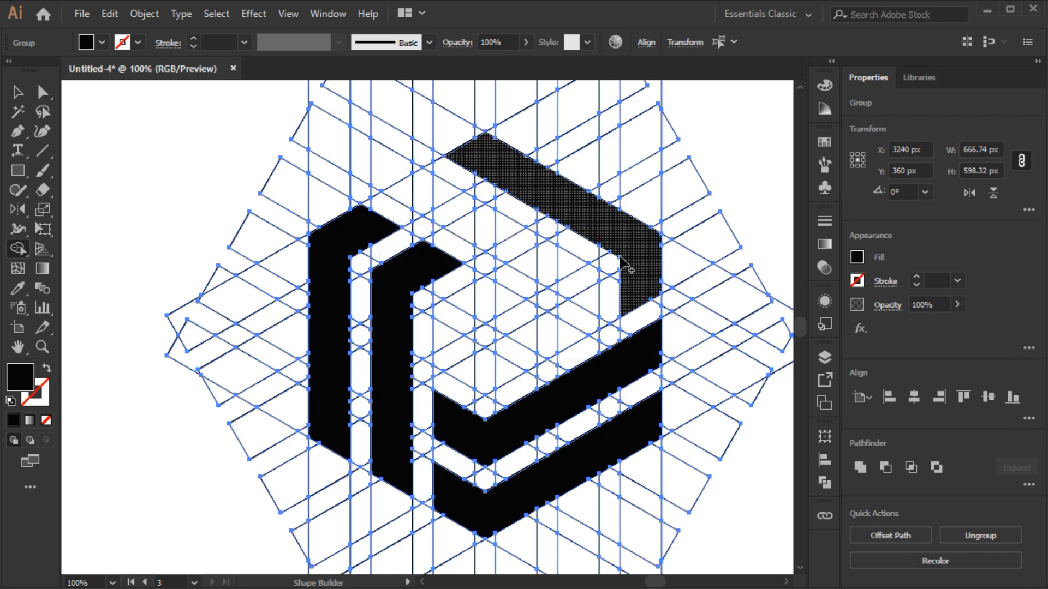
pyautogui.moveTo(583, 298)
pyautogui.mouseDown()
pyautogui.moveTo(414, 205)
pyautogui.moveTo(479, 213)
pyautogui.moveTo(513, 232)
pyautogui.mouseUp()
pyautogui.moveTo(547, 262)
pyautogui.mouseDown()
pyautogui.moveTo(565, 303)
pyautogui.moveTo(560, 286)
pyautogui.moveTo(465, 233)
pyautogui.mouseUp()
# Select all the merged black shapes of the mark with the Magic Wand and cut them out of the bar grid.
pyautogui.hotkey('ctrl', 'shift', 'a')
pyautogui.scroll(-1, 446, 240)
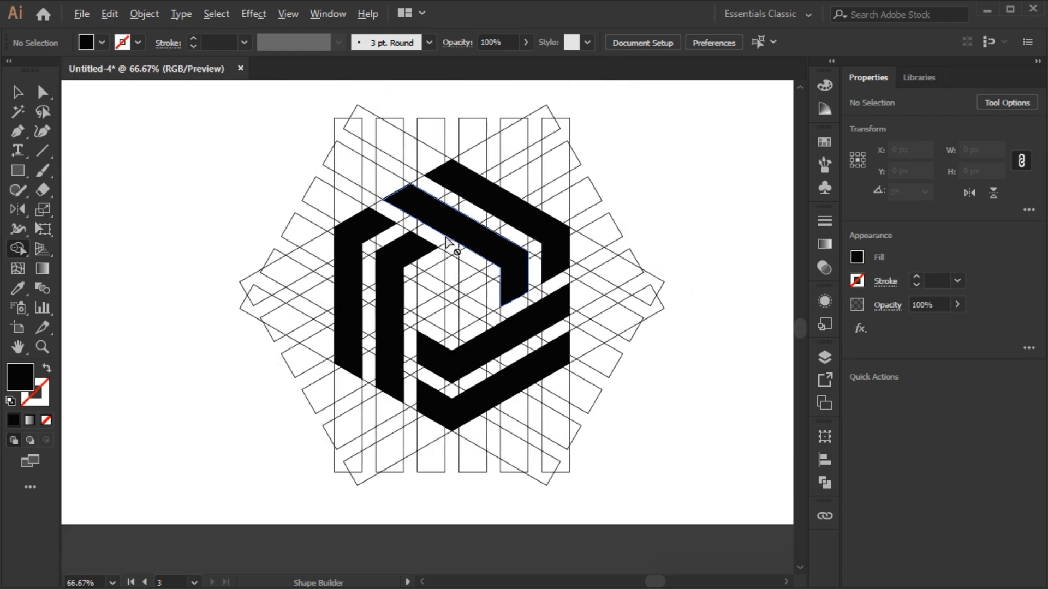
pyautogui.press('y')
pyautogui.click(447, 236)
pyautogui.scroll(-1, 448, 232)
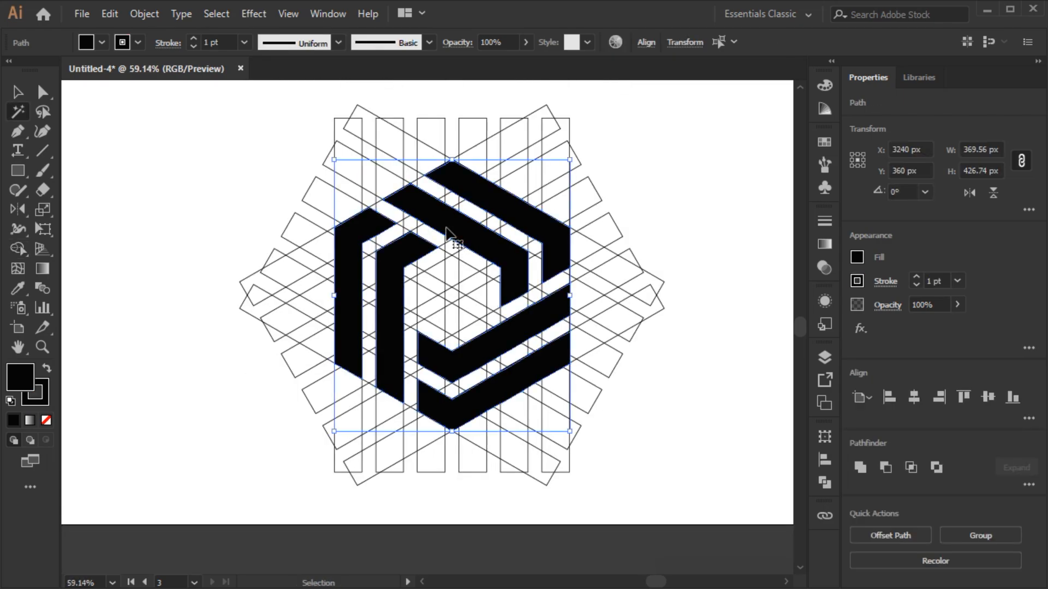
pyautogui.press('v')
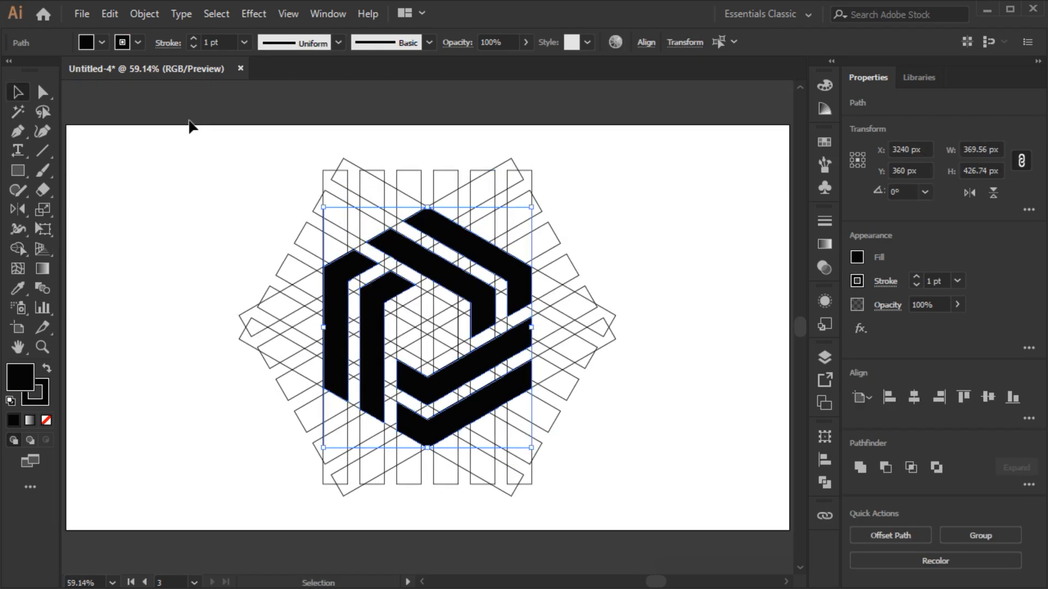
pyautogui.click(112, 12)
pyautogui.click(129, 73)
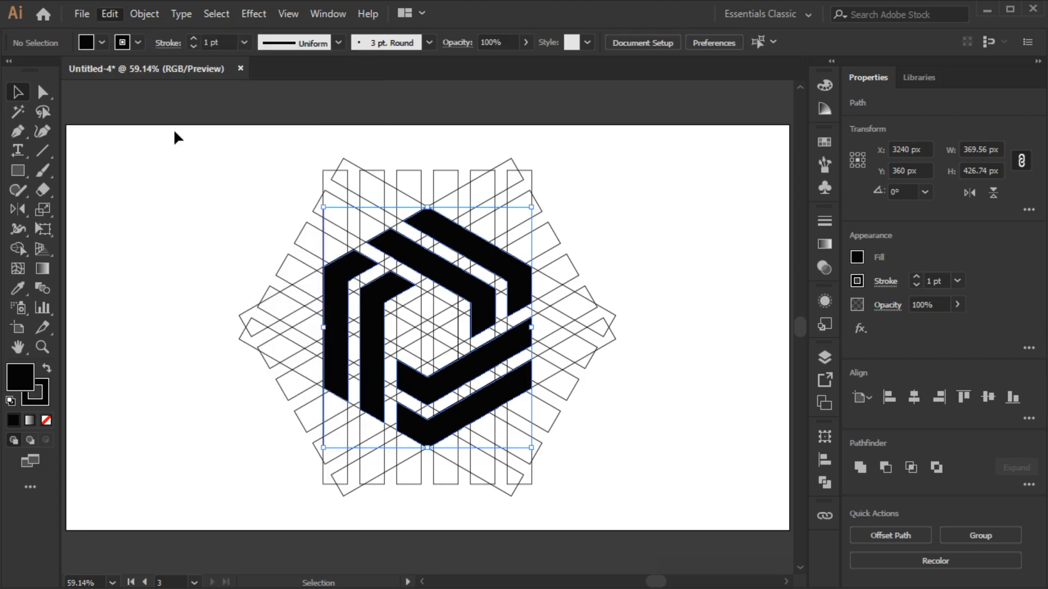
# Delete the leftover bar grid on artboard 3 and paste the cut black shapes back in their original place.
pyautogui.moveTo(196, 143); pyautogui.dragTo(632, 498)
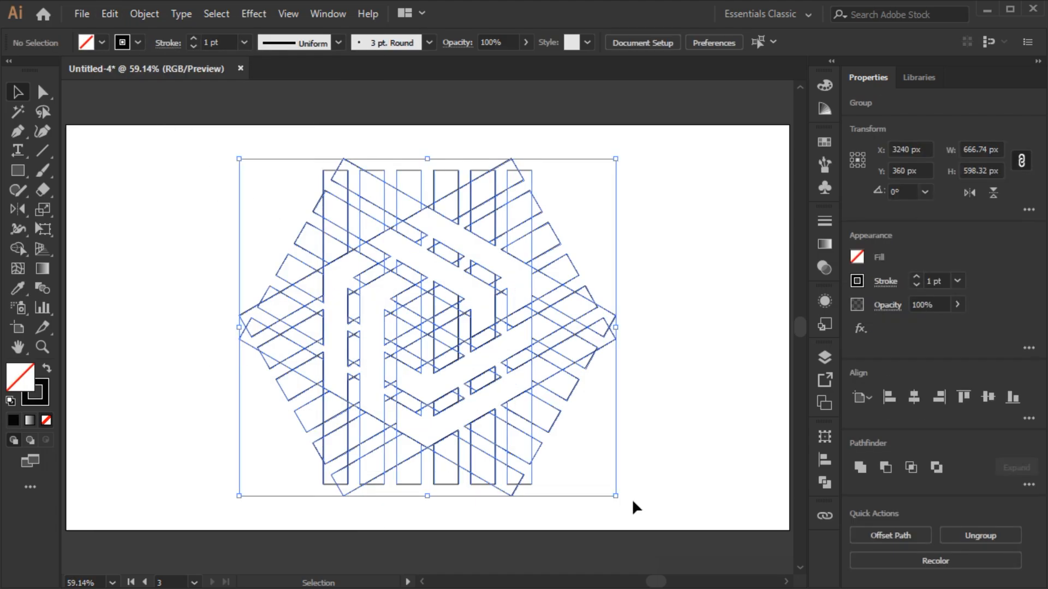
pyautogui.press('Delete')
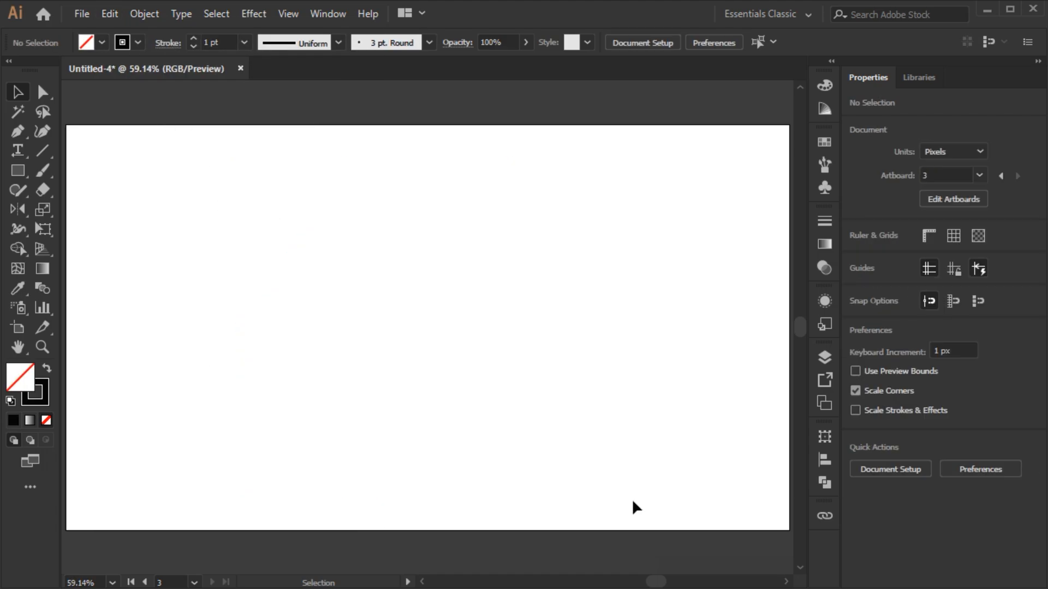
pyautogui.click(109, 14)
pyautogui.click(133, 127)
# Remove the stroke from the pasted black mark, keeping its black fill, and deselect it.
pyautogui.click(122, 43)
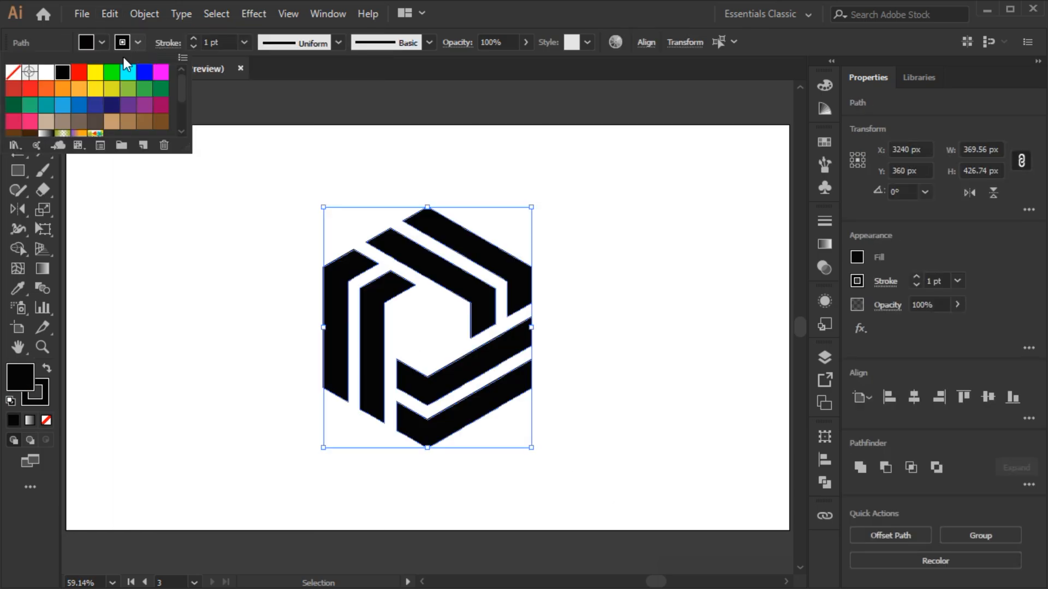
pyautogui.click(14, 74)
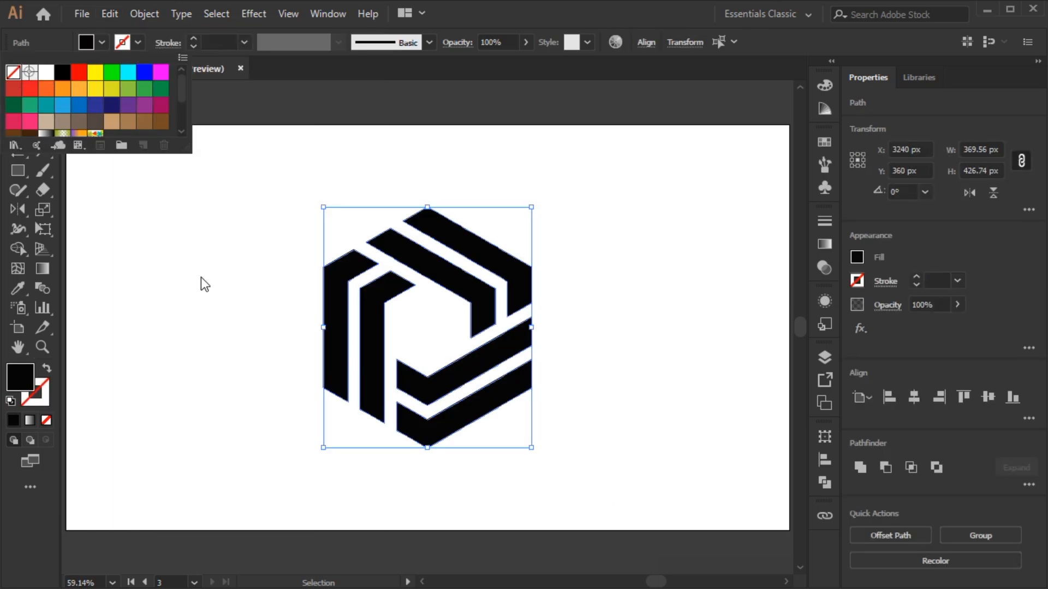
pyautogui.click(710, 473)
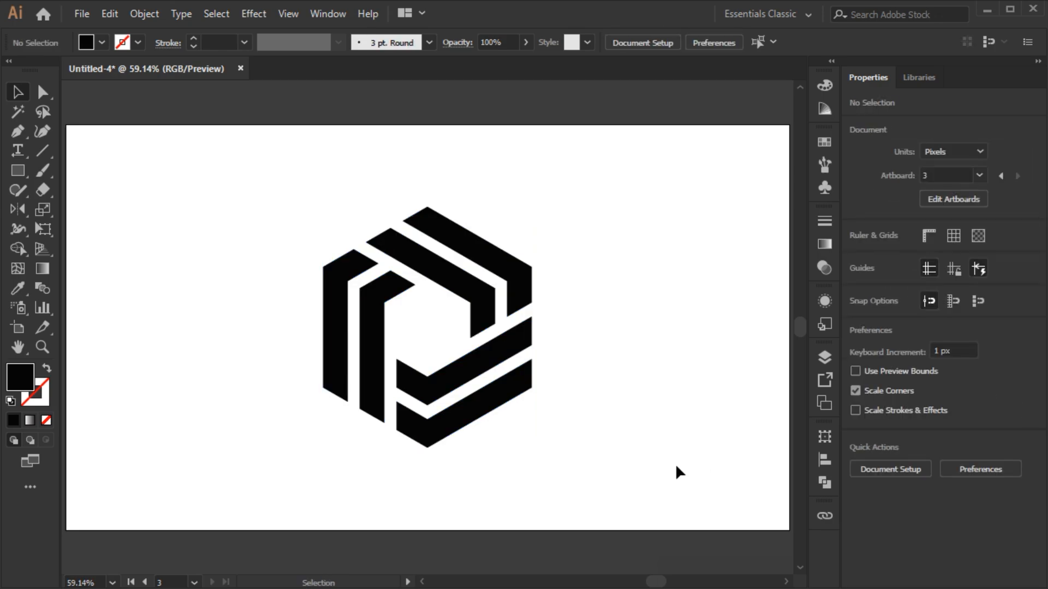
# Rearrange all three artboards into 1 column with 10 px spacing, moving the artwork with them, and leave artboard editing.
pyautogui.click(21, 326)
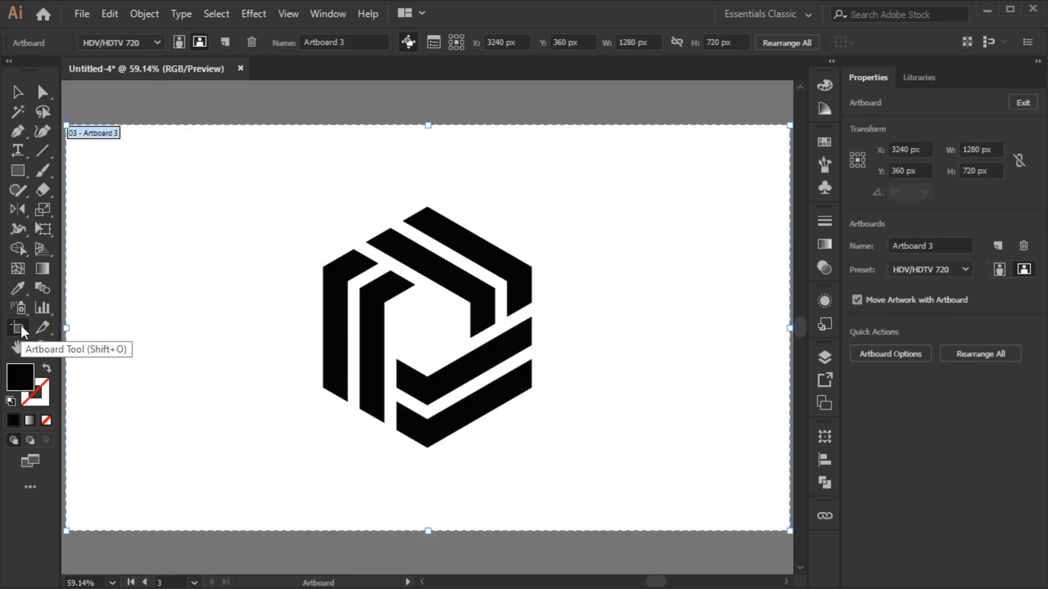
pyautogui.click(789, 43)
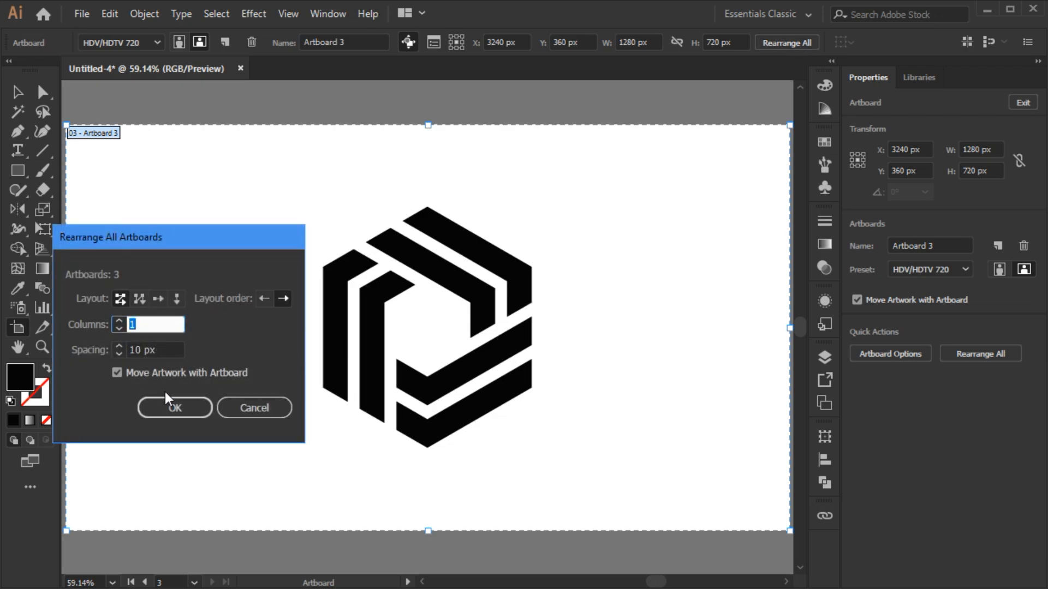
pyautogui.click(171, 407)
pyautogui.click(24, 96)
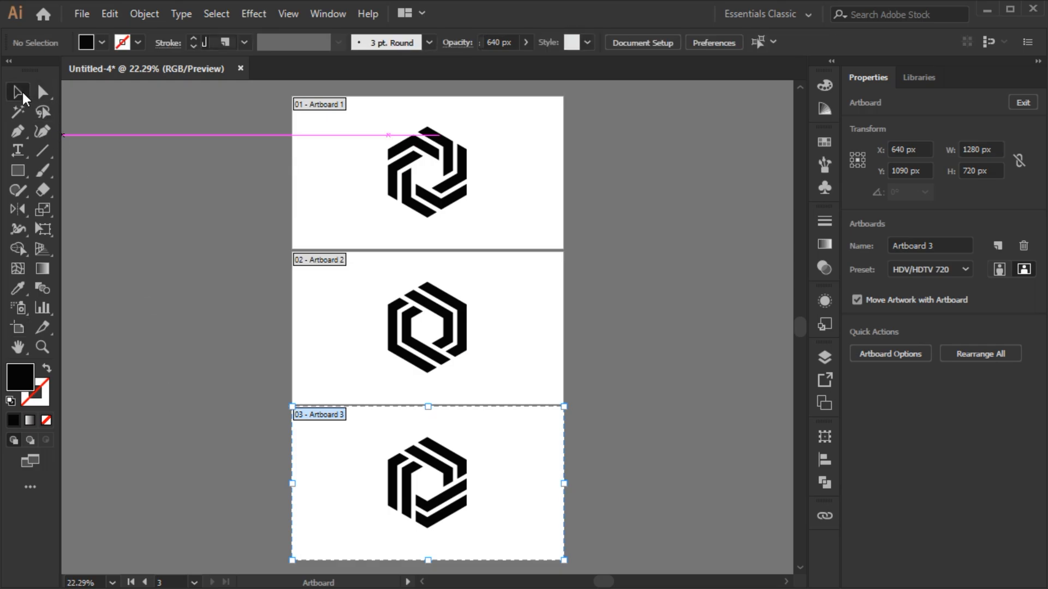